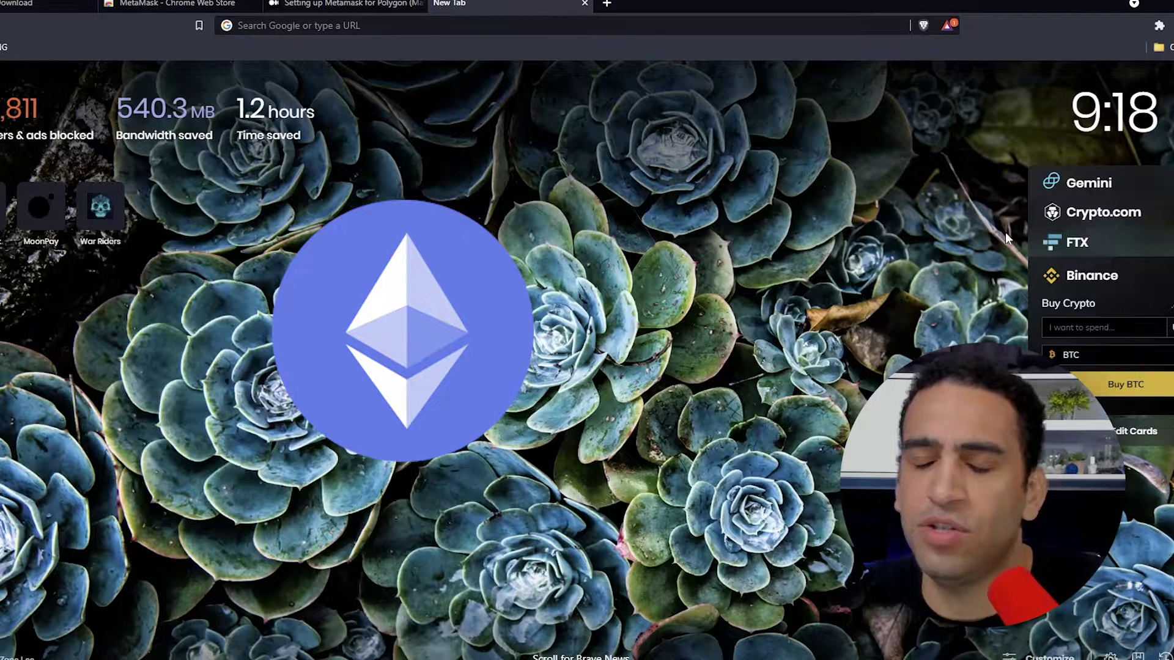
# - Open the MetaMask wallet from Brave's extensions menu
pyautogui.click(1160, 27)
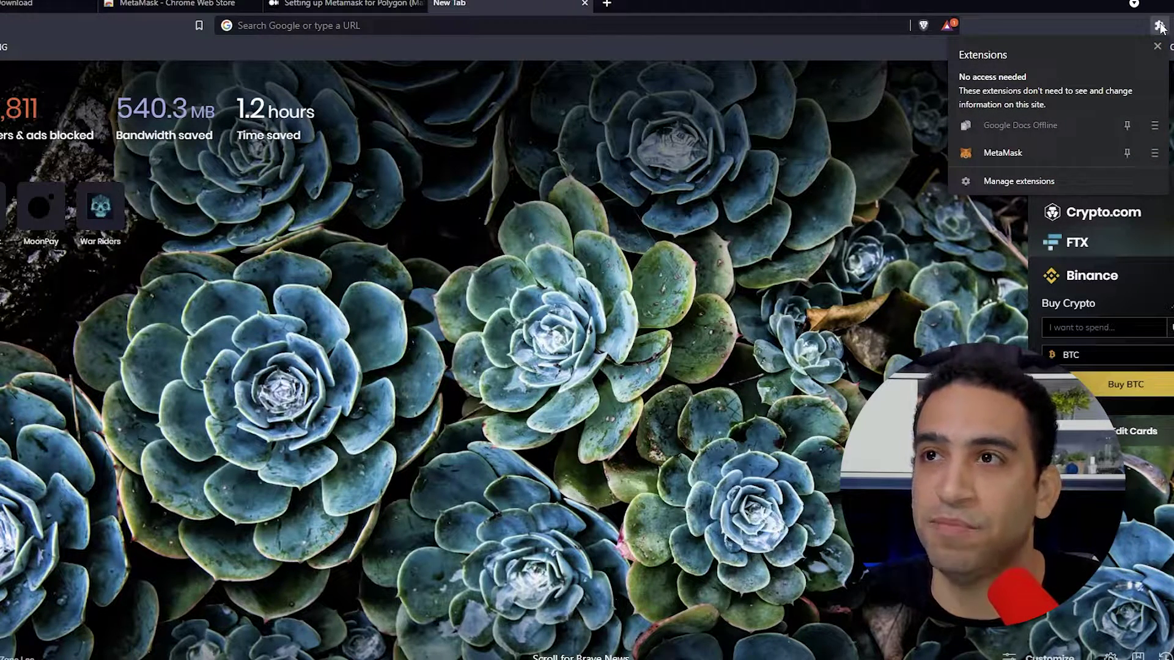
pyautogui.click(1016, 151)
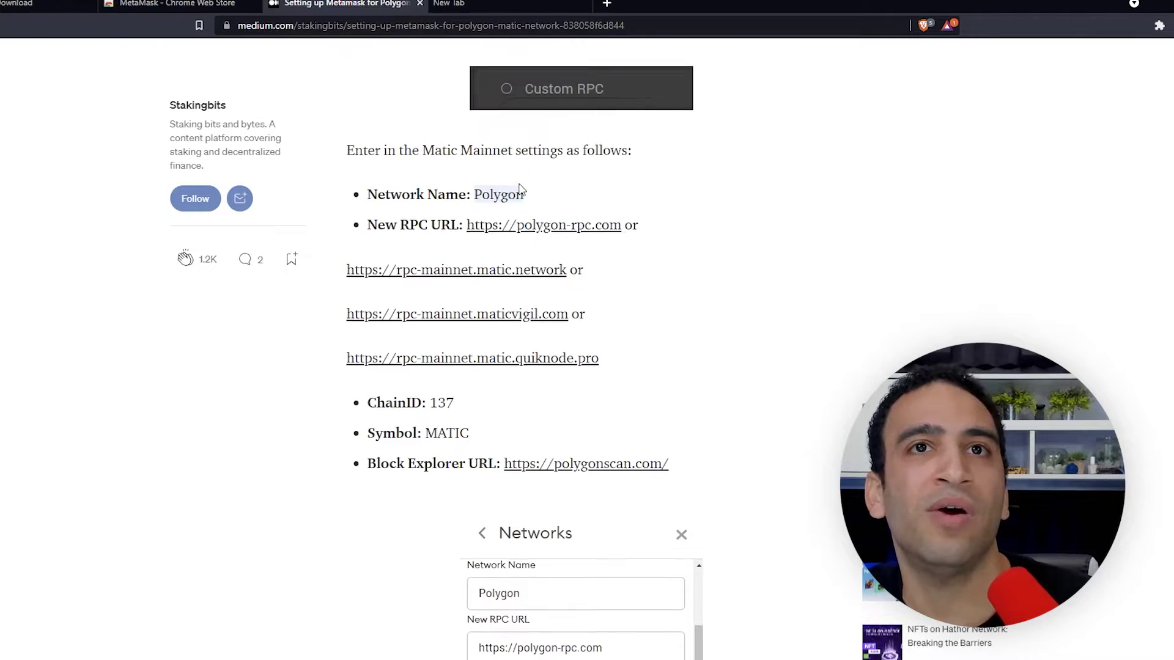
# - Select and copy the network name Polygon from the Medium guide
pyautogui.moveTo(523, 194); pyautogui.dragTo(477, 201)
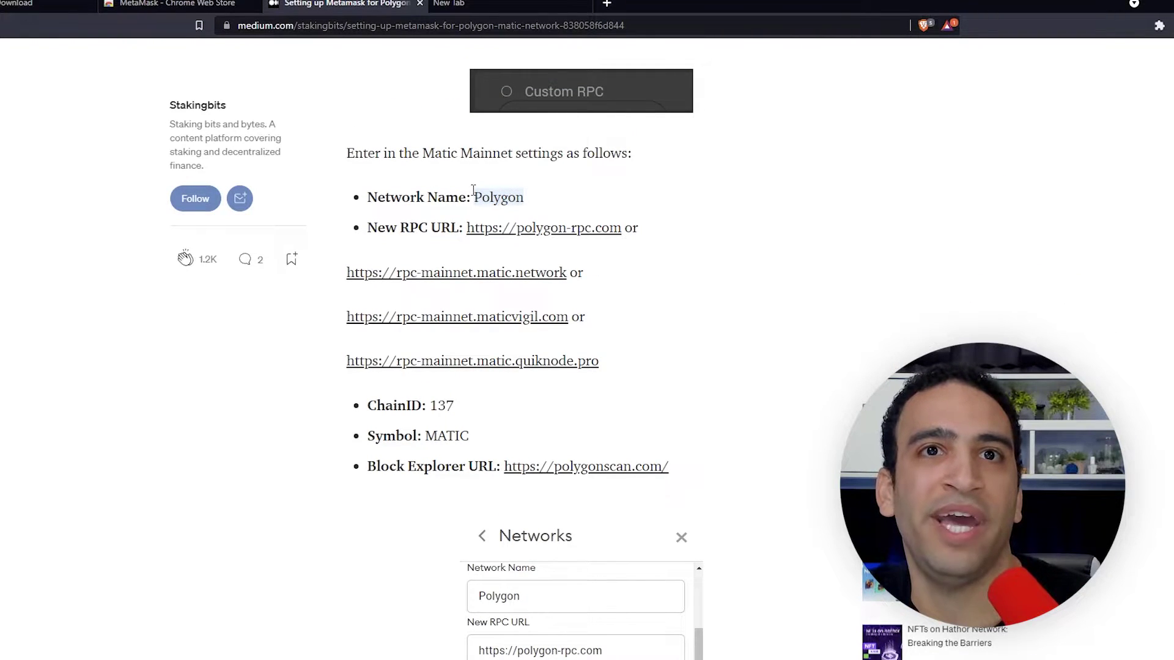
pyautogui.hotkey('ctrl', 'c')
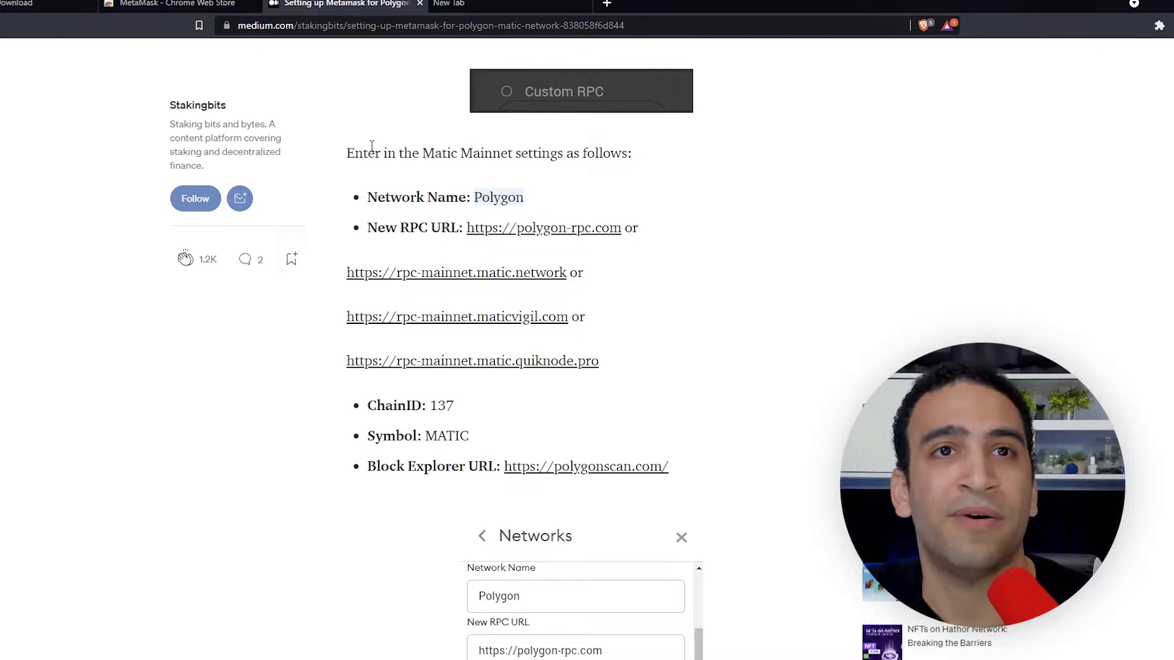
pyautogui.doubleClick(480, 202)
pyautogui.doubleClick(489, 198)
pyautogui.click(489, 199)
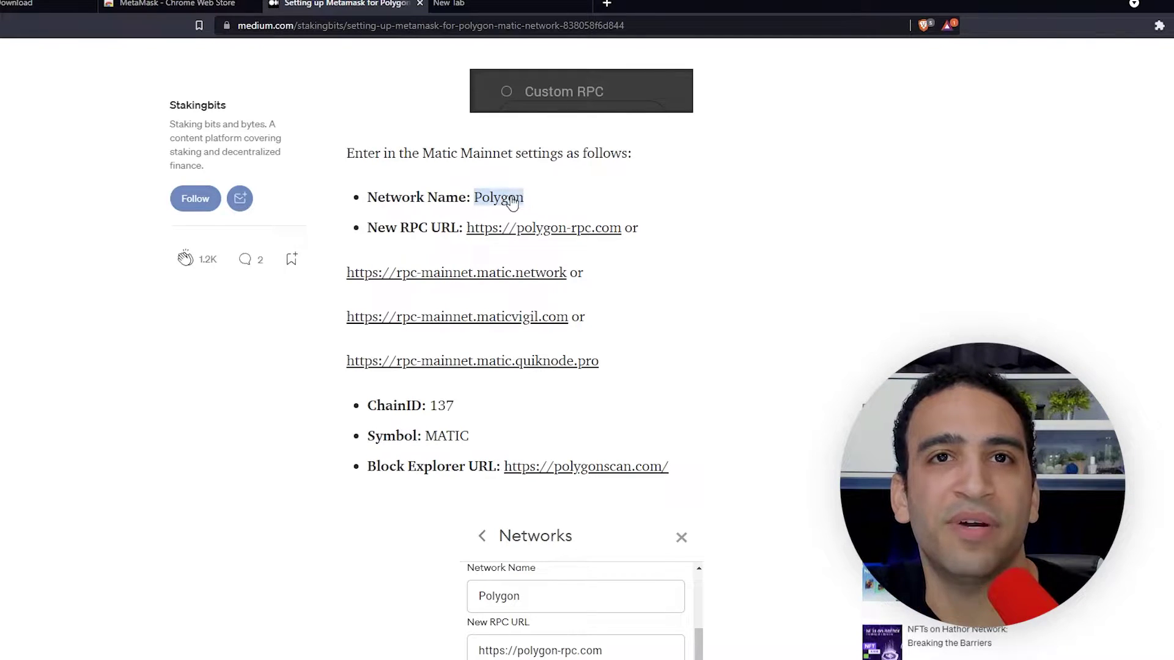
pyautogui.doubleClick(480, 202)
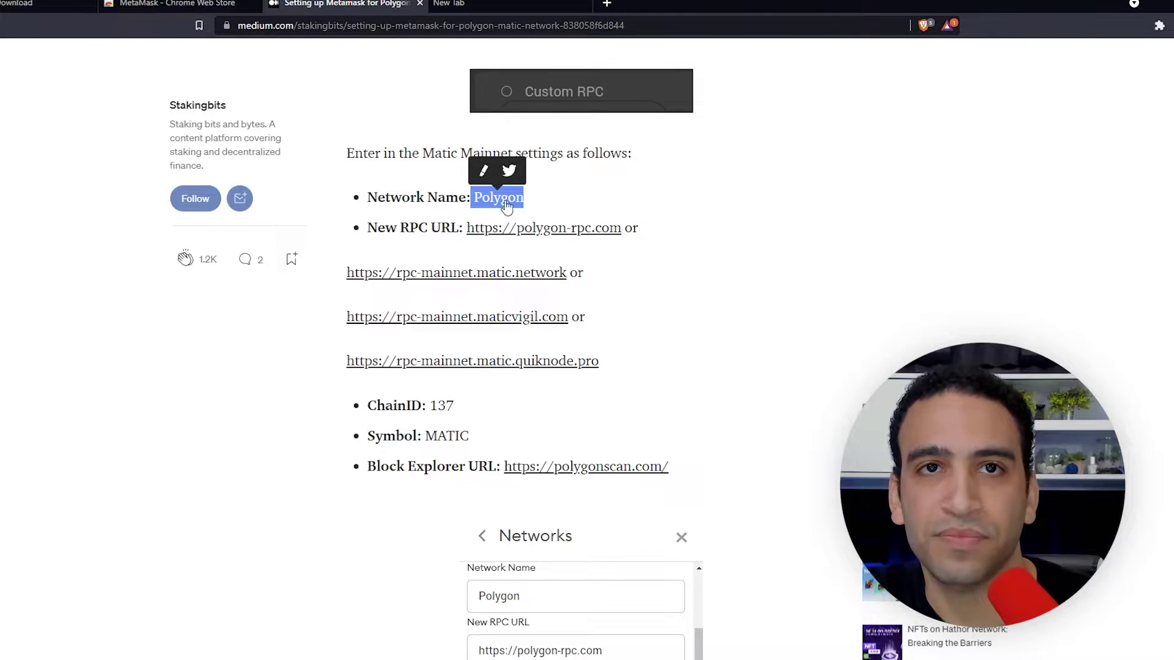
pyautogui.moveTo(553, 202)
pyautogui.mouseDown()
pyautogui.moveTo(520, 201)
pyautogui.moveTo(538, 207)
pyautogui.mouseUp()
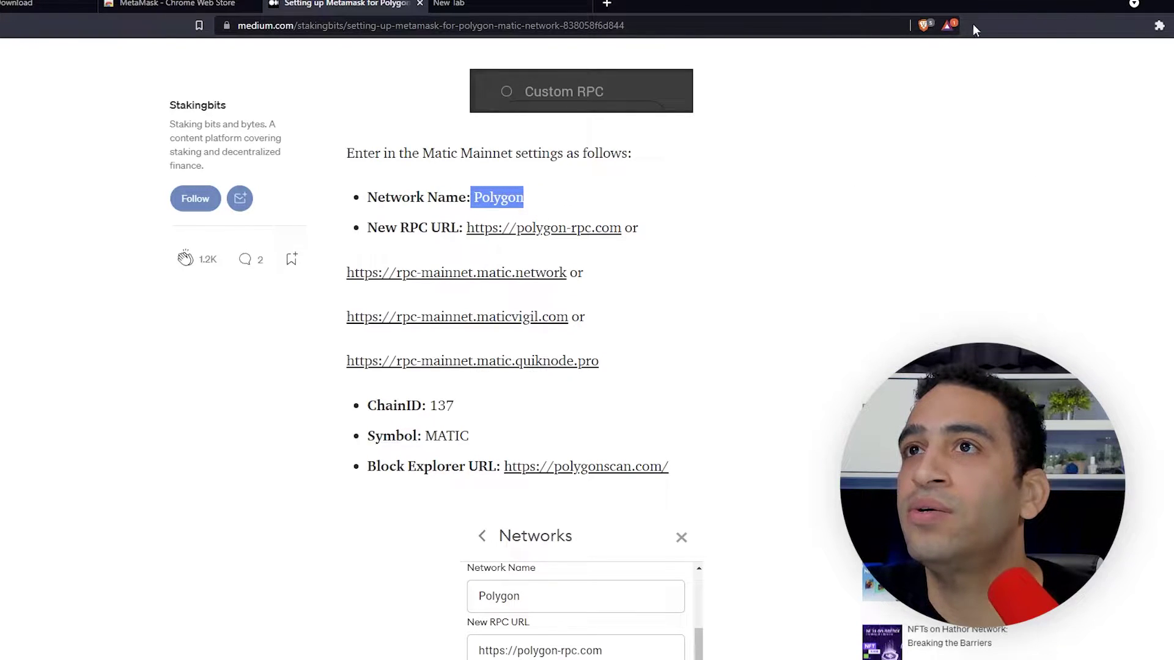
# - Open MetaMask's Add Network form from the networks list
pyautogui.click(1159, 25)
pyautogui.click(1003, 120)
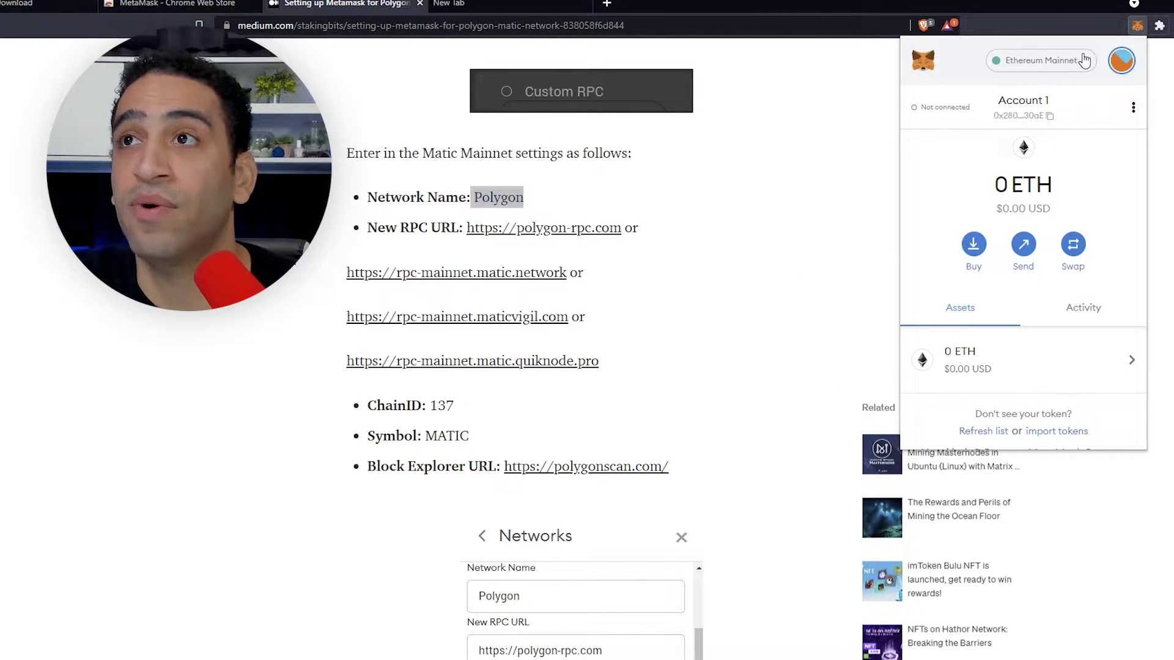
pyautogui.click(1039, 60)
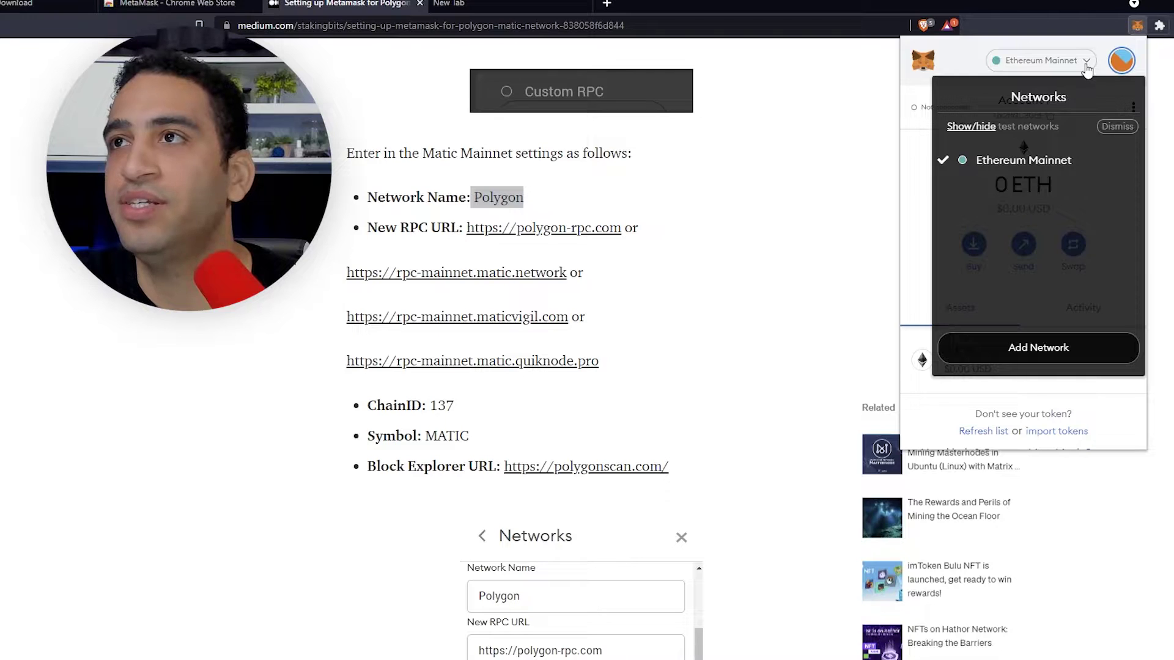
pyautogui.click(1062, 354)
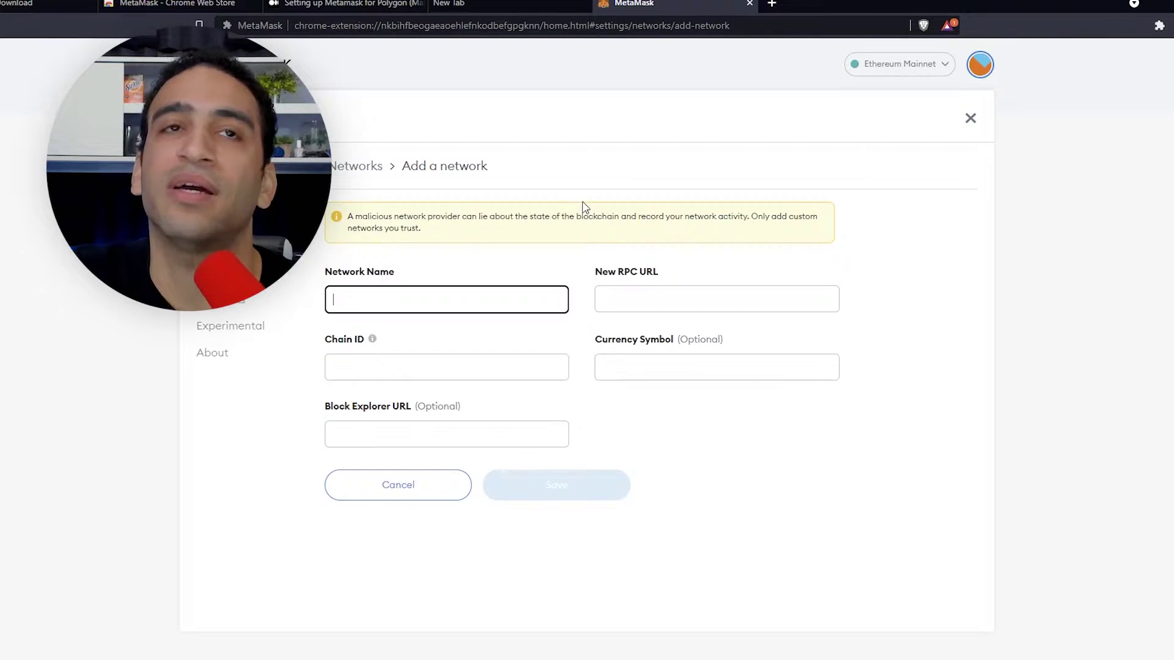
# - Enter 'Polygon' as the network name and dock MetaMask beside the Medium guide
pyautogui.click(355, 299)
pyautogui.write('Polygon')
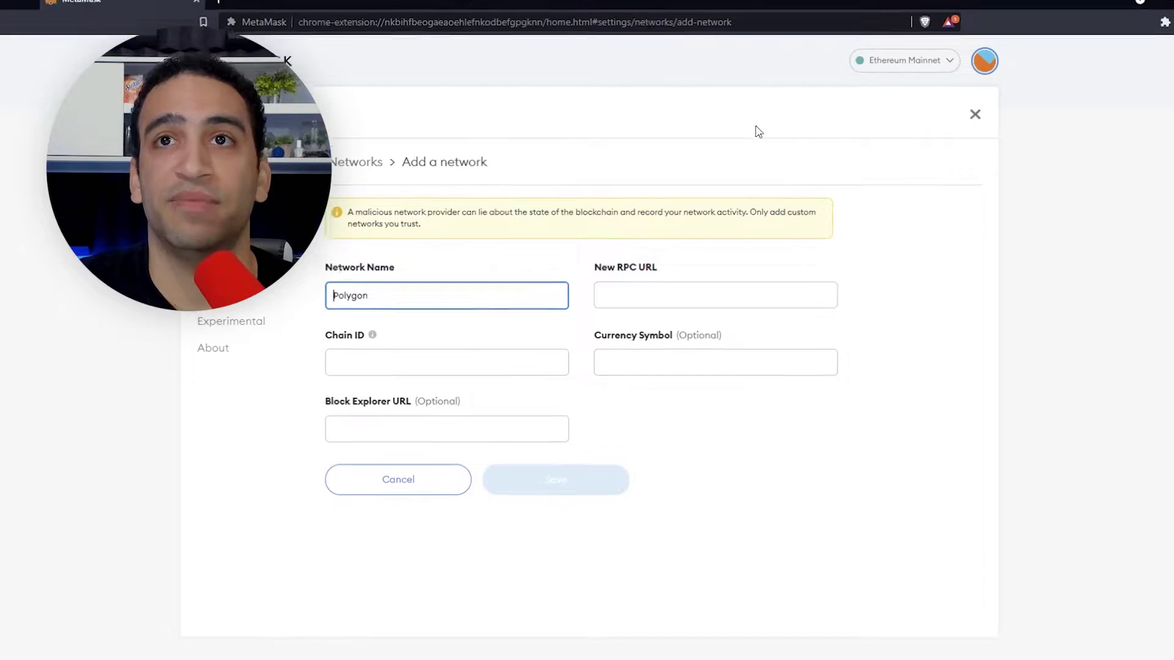
pyautogui.moveTo(761, 3); pyautogui.dragTo(1171, 232)
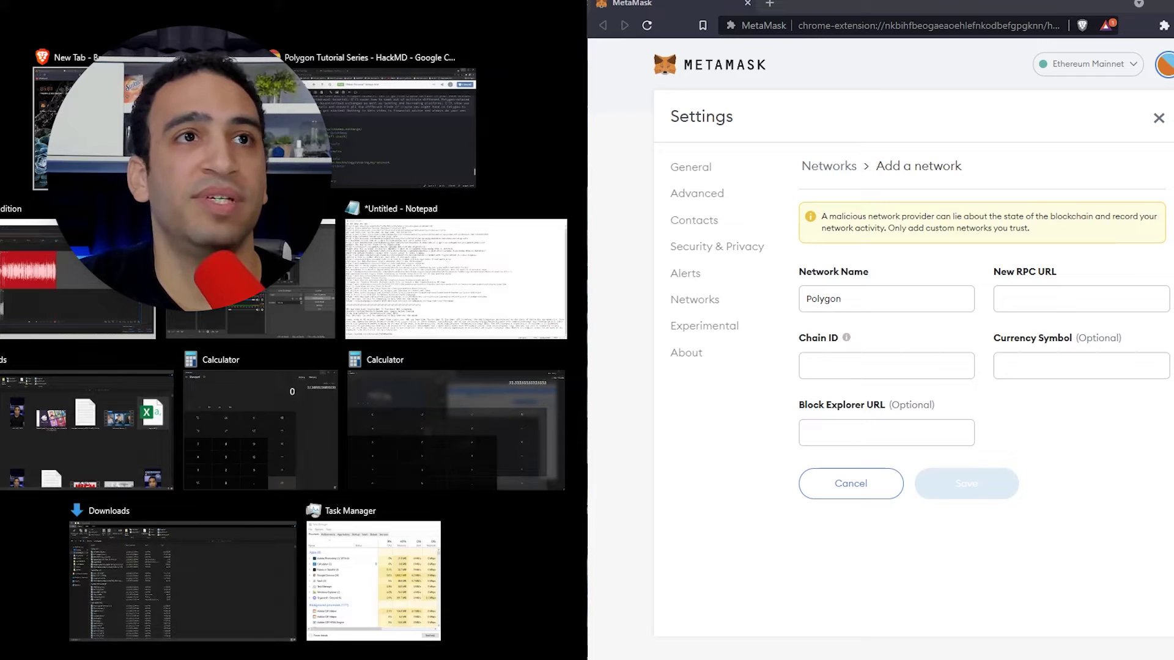
pyautogui.click(178, 122)
pyautogui.hotkey('ctrl', 'shift', 'Tab')
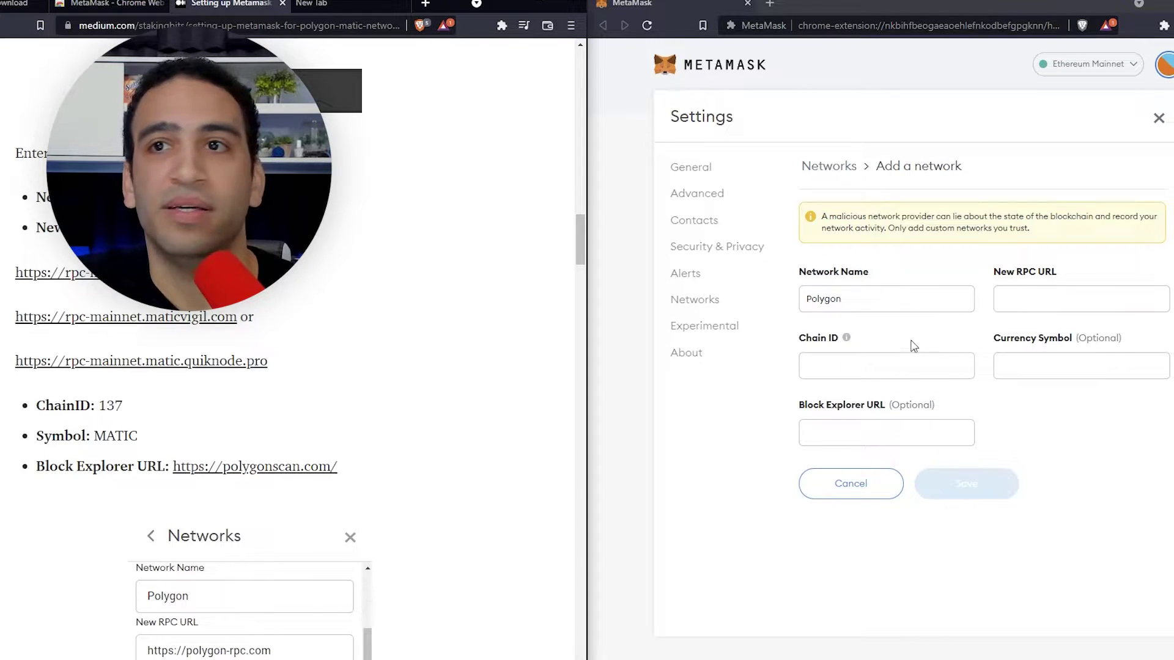
pyautogui.click(1075, 299)
pyautogui.hotkey('ctrl', 'v')
pyautogui.click(855, 360)
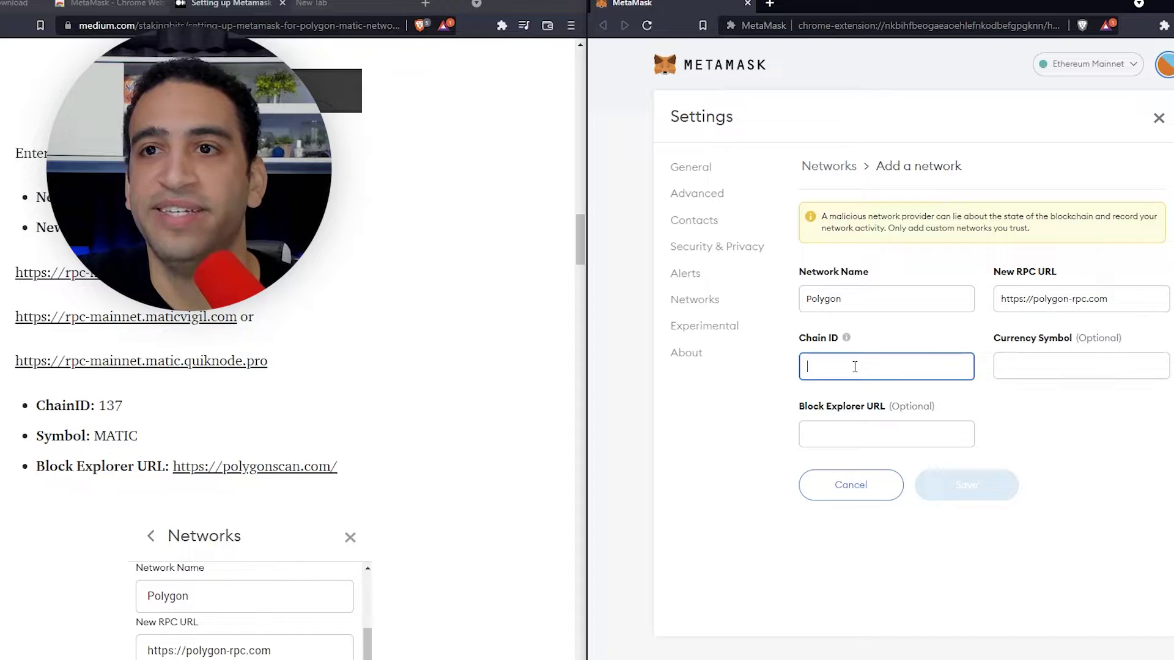
pyautogui.click(397, 307)
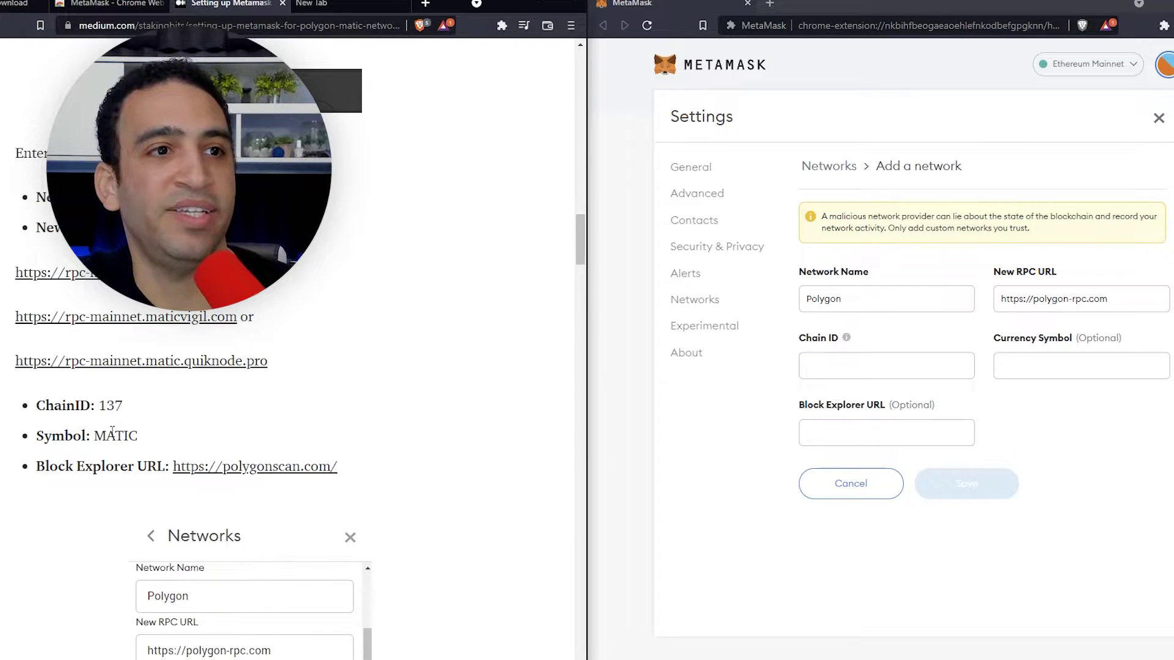
pyautogui.click(880, 365)
pyautogui.write('137')
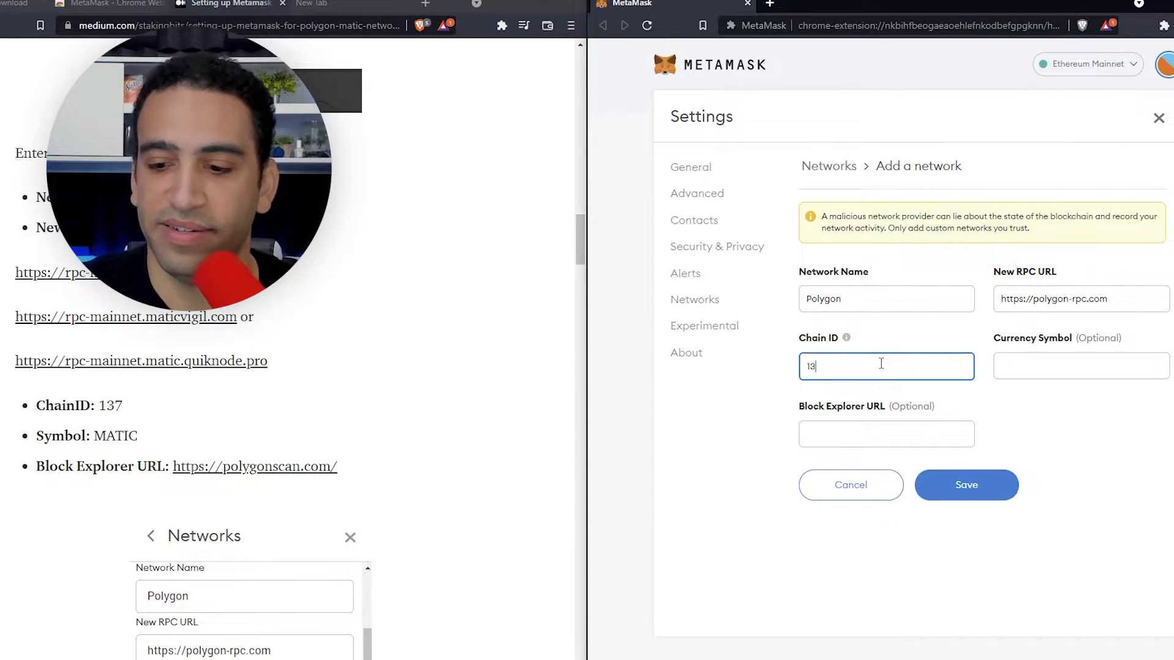
pyautogui.click(1044, 361)
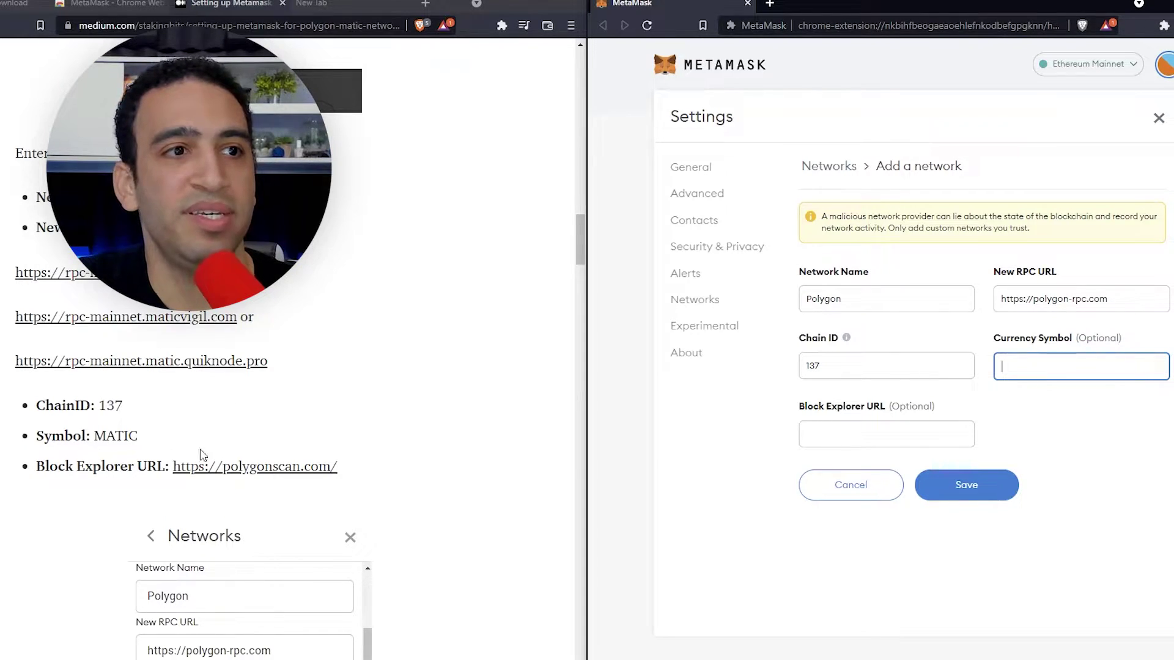
pyautogui.moveTo(96, 433); pyautogui.dragTo(138, 435)
pyautogui.click(1116, 372)
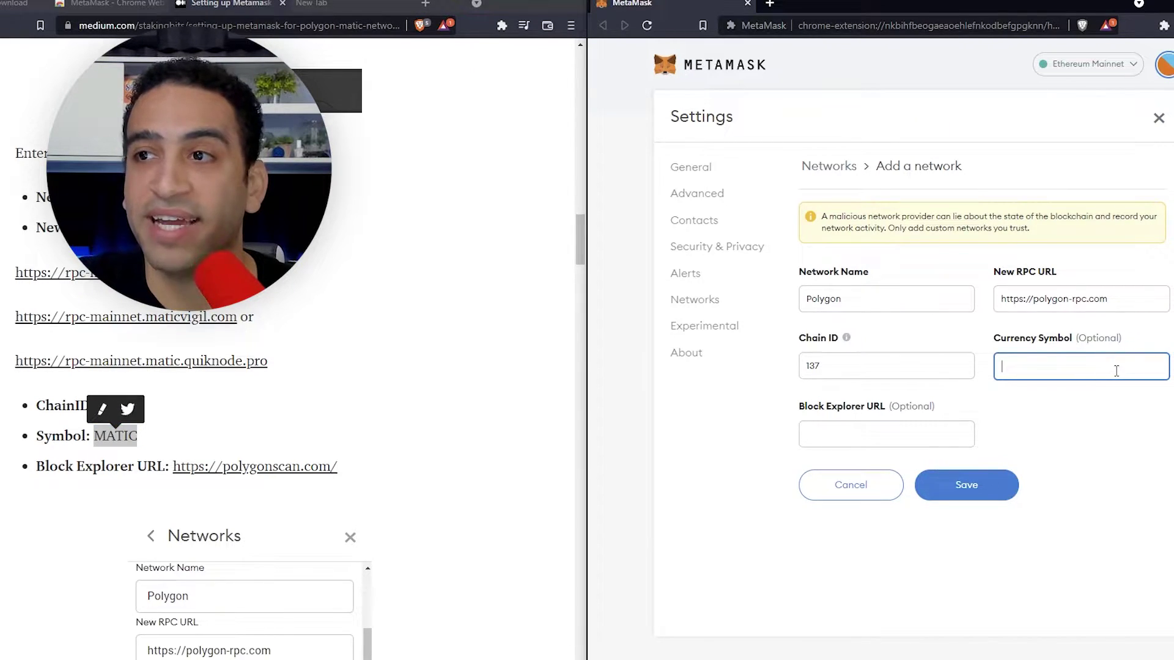
pyautogui.click(843, 429)
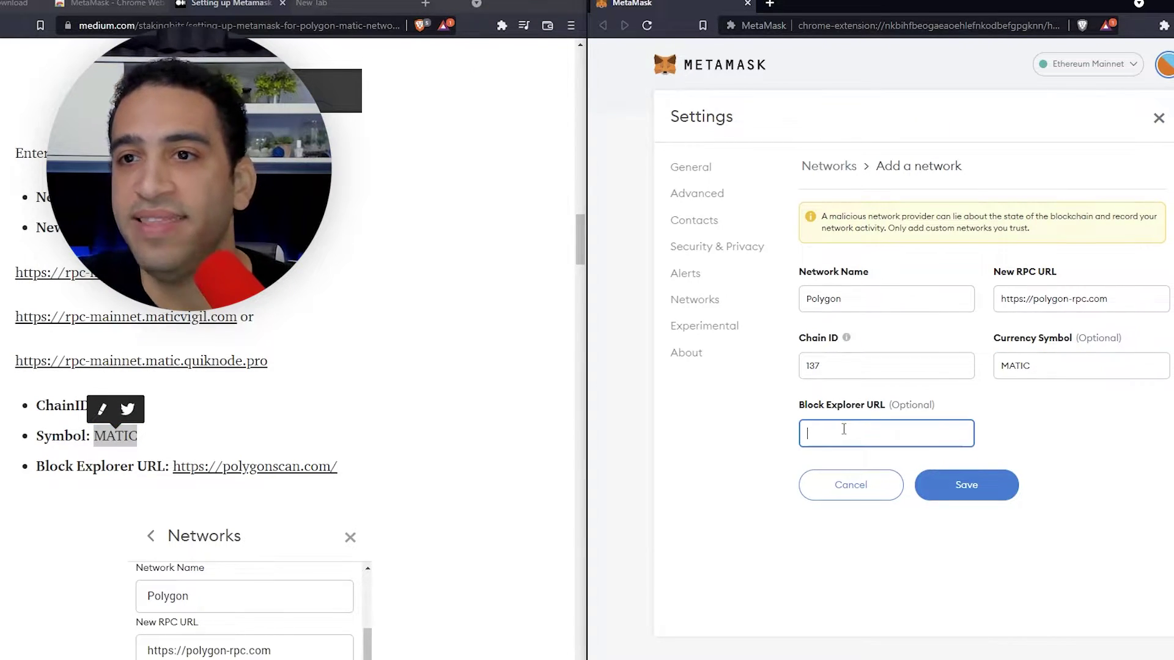
pyautogui.click(371, 448)
pyautogui.click(385, 409)
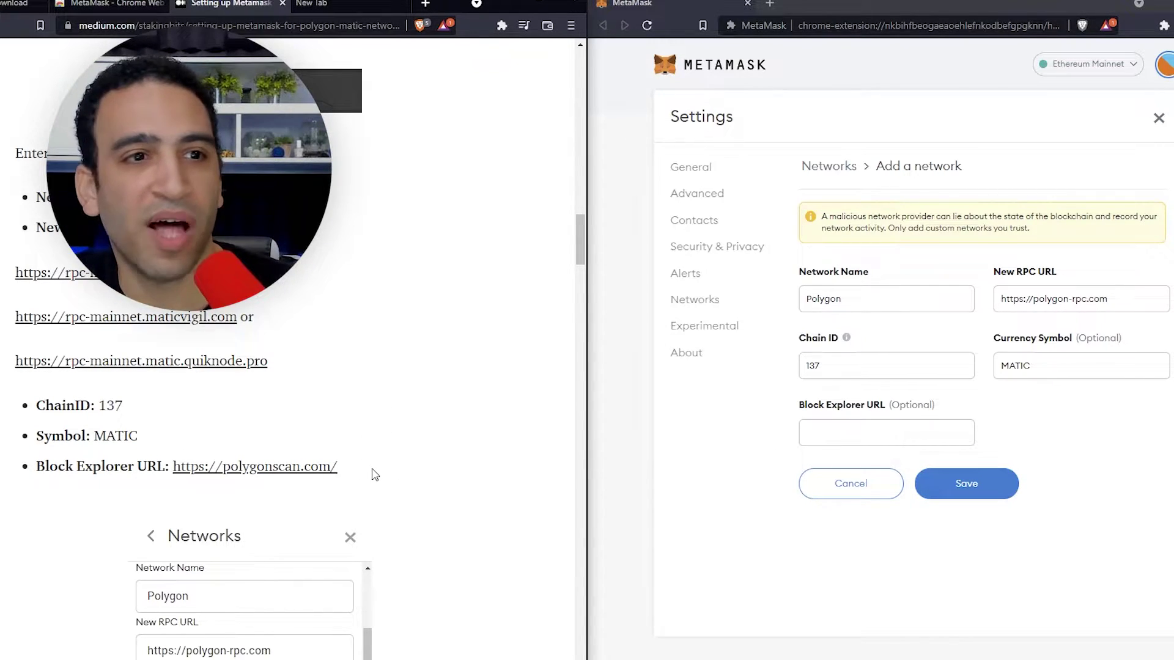
pyautogui.moveTo(357, 471); pyautogui.dragTo(170, 468)
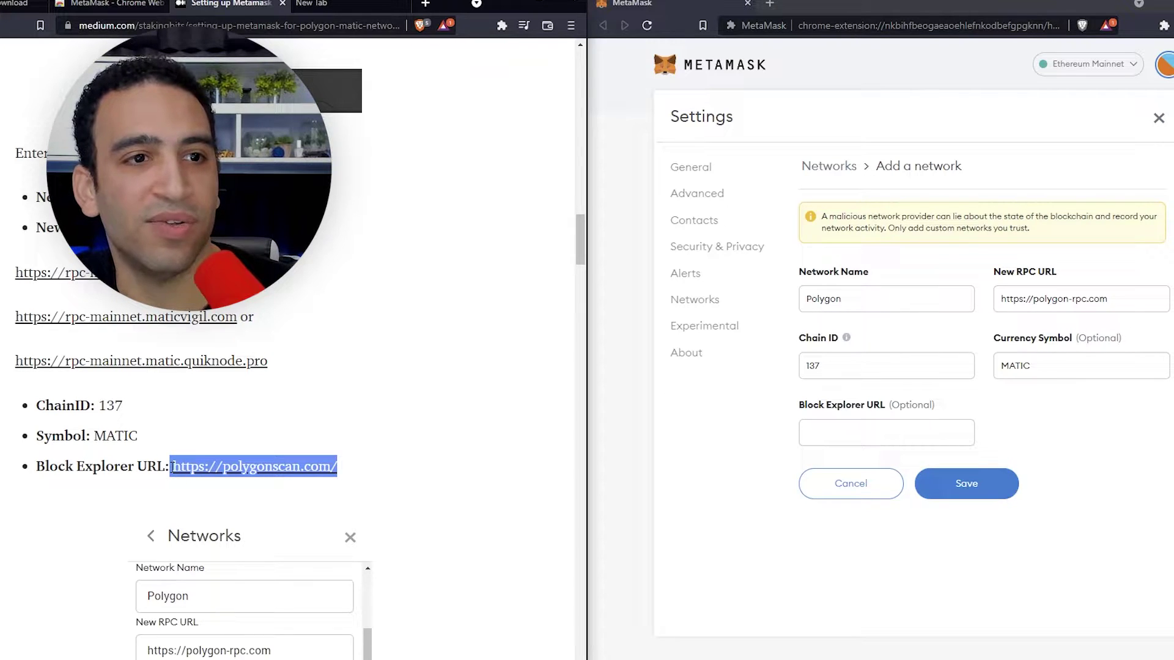
pyautogui.hotkey('ctrl', 'c')
pyautogui.click(886, 433)
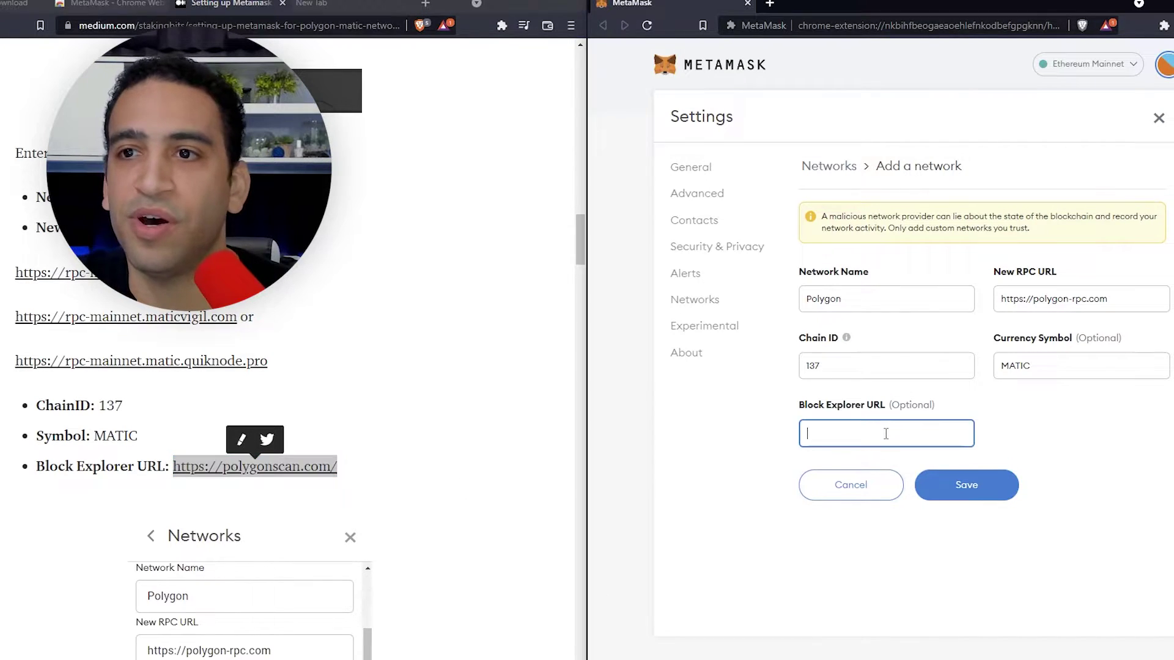
pyautogui.hotkey('ctrl', 'v')
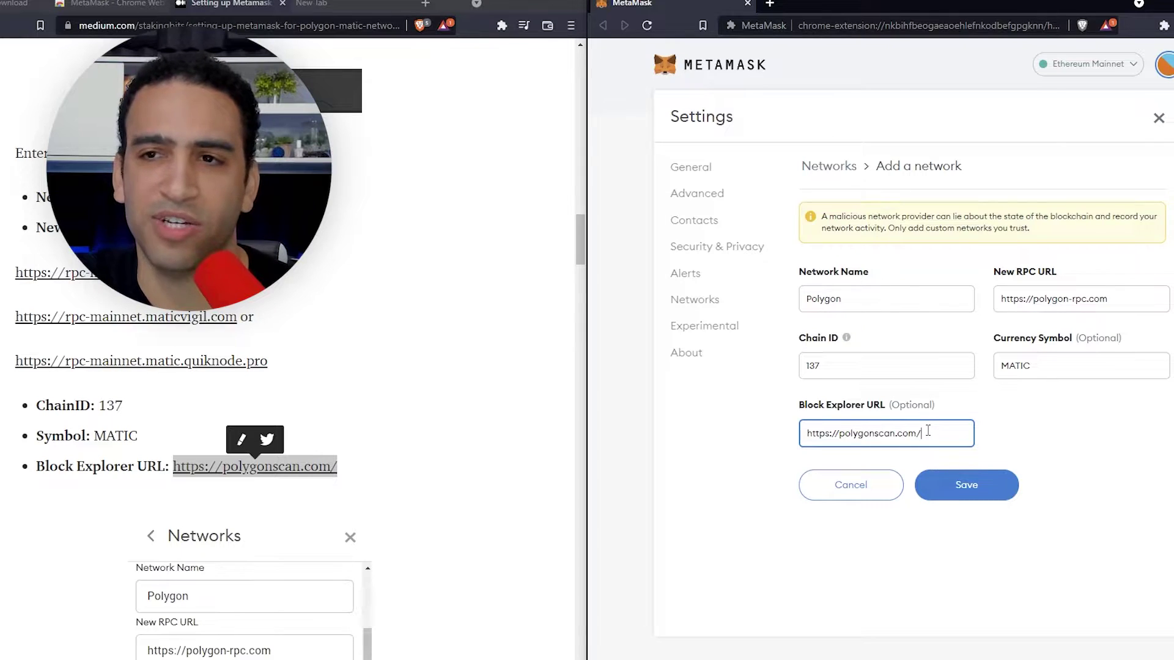
pyautogui.click(1033, 441)
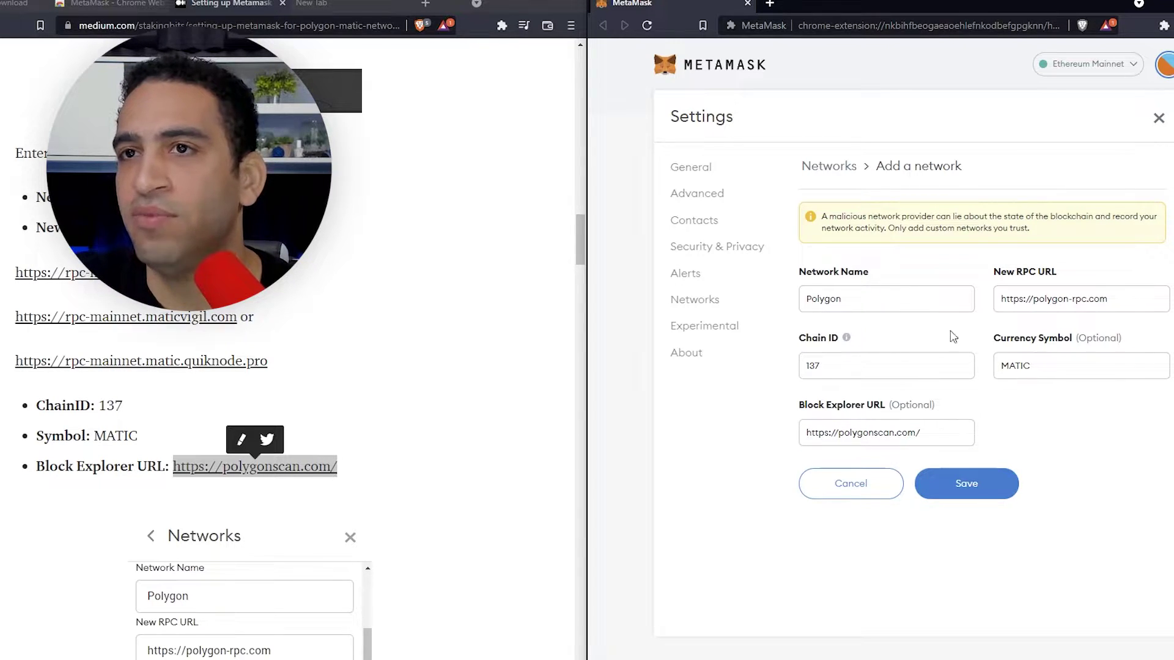
pyautogui.click(986, 492)
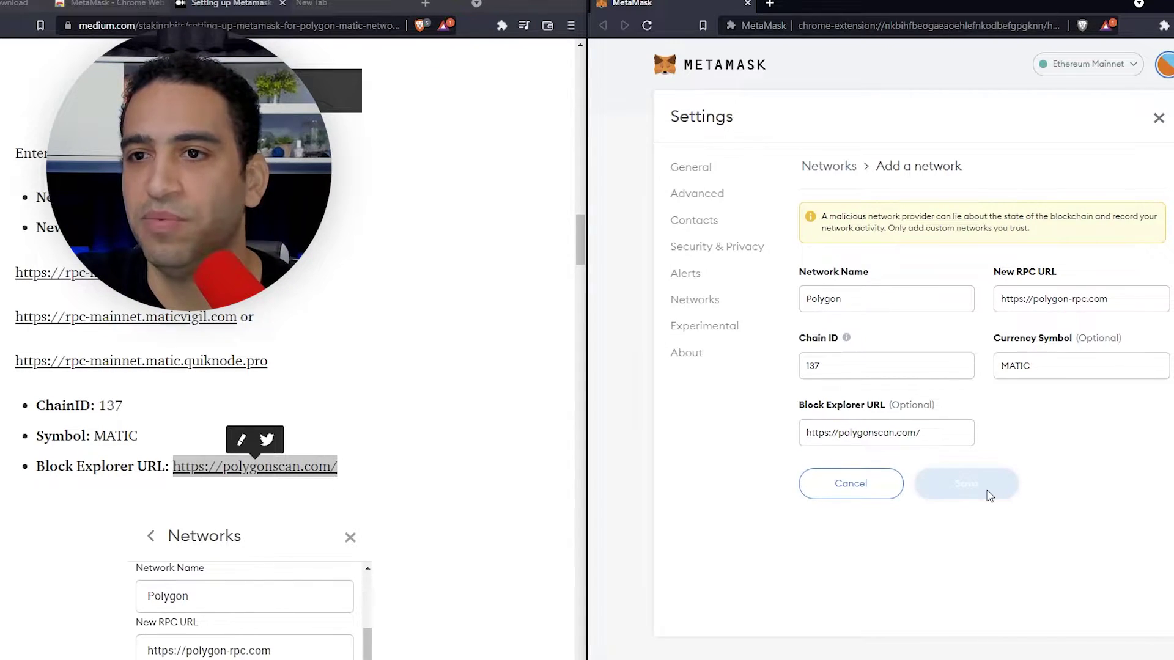
# - Select Polygon, copy the wallet address, then switch back to Ethereum Mainnet
pyautogui.click(1108, 64)
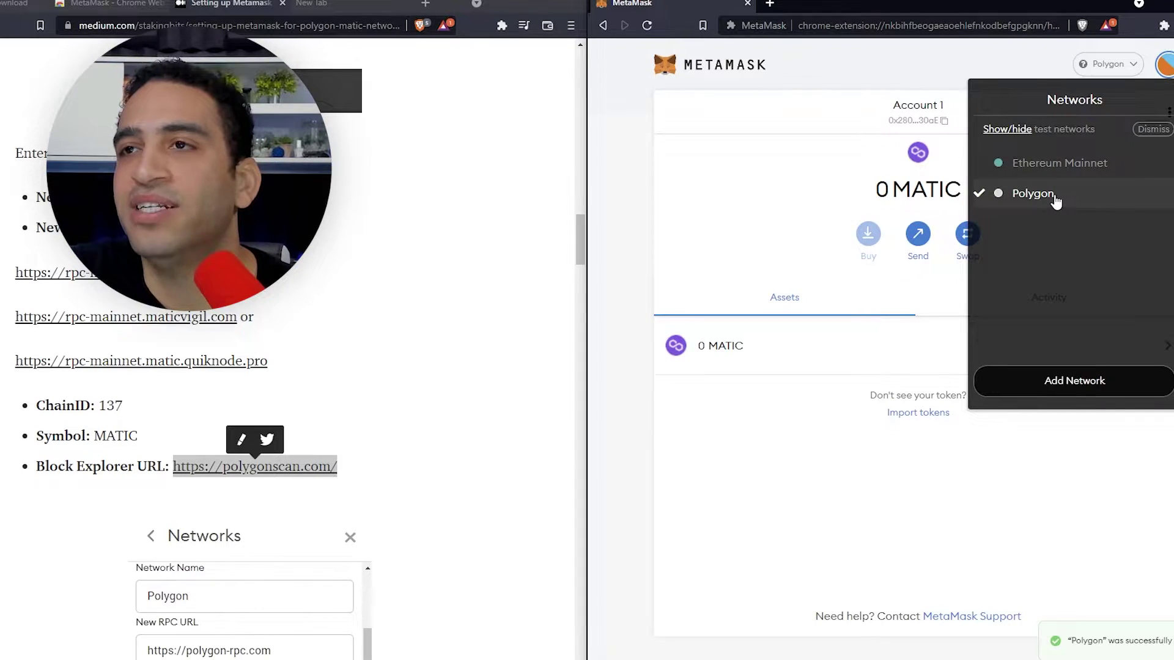
pyautogui.click(1053, 196)
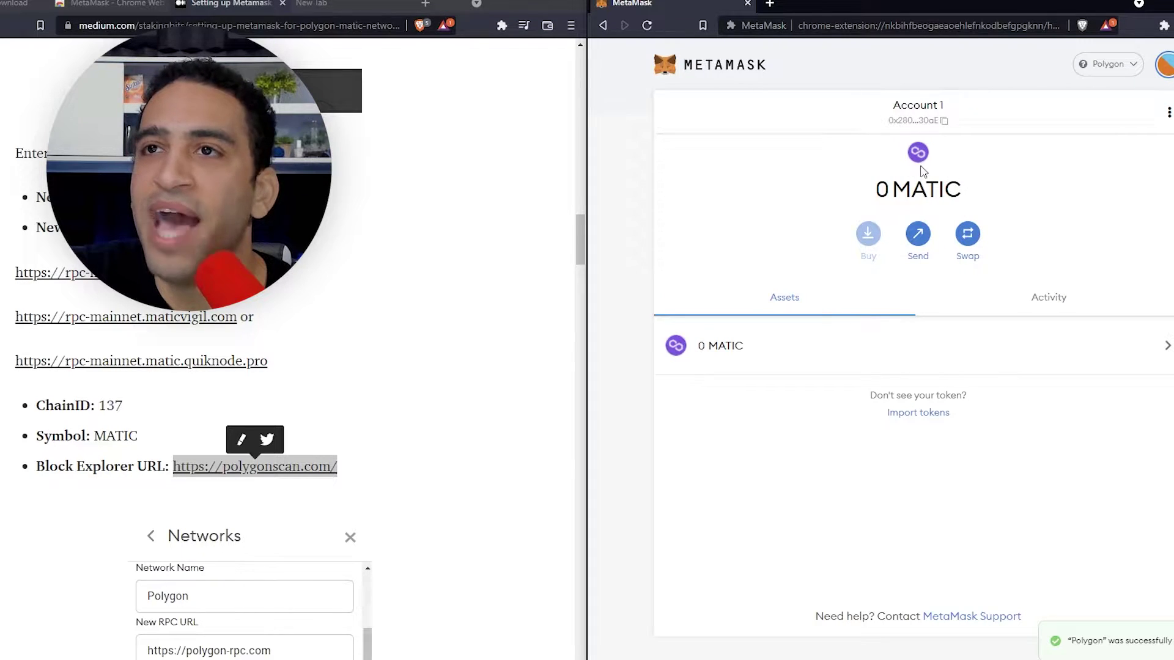
pyautogui.click(936, 120)
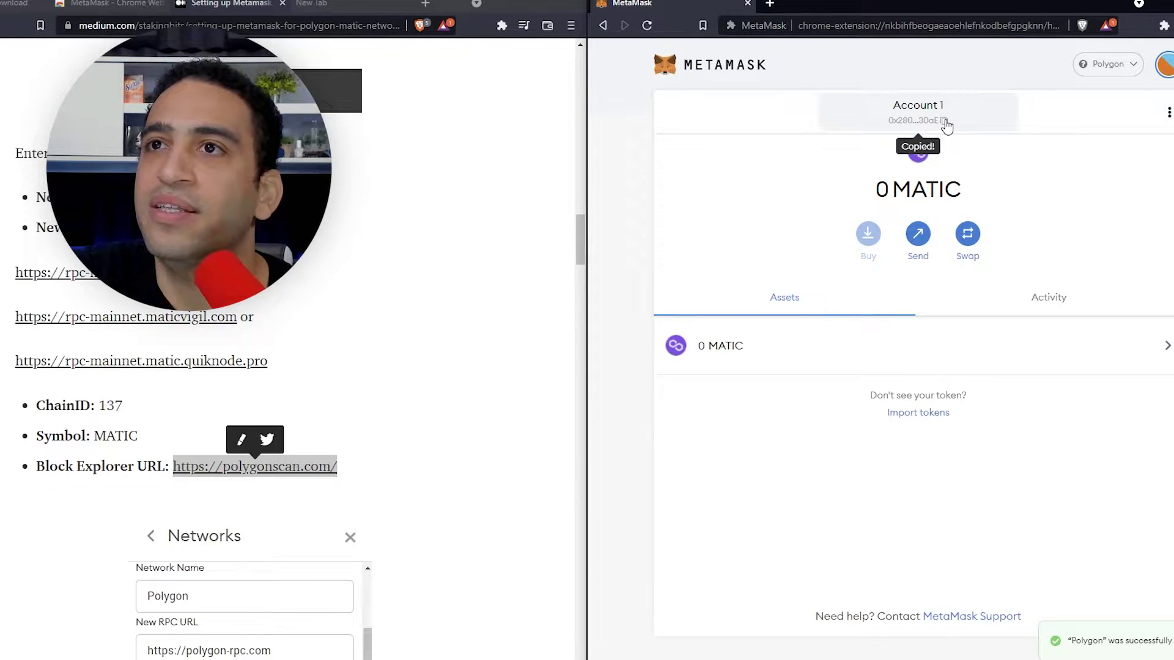
pyautogui.click(1135, 71)
pyautogui.click(1070, 164)
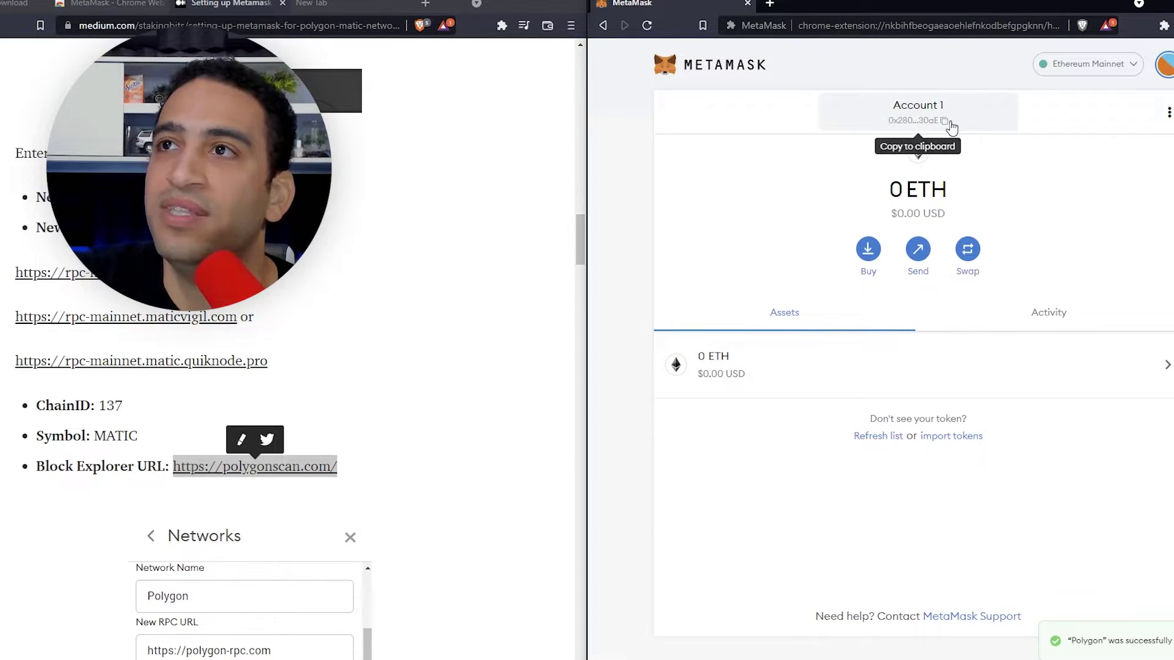
# - Review the wallet's accounts list and networks list, then close them
pyautogui.click(1167, 69)
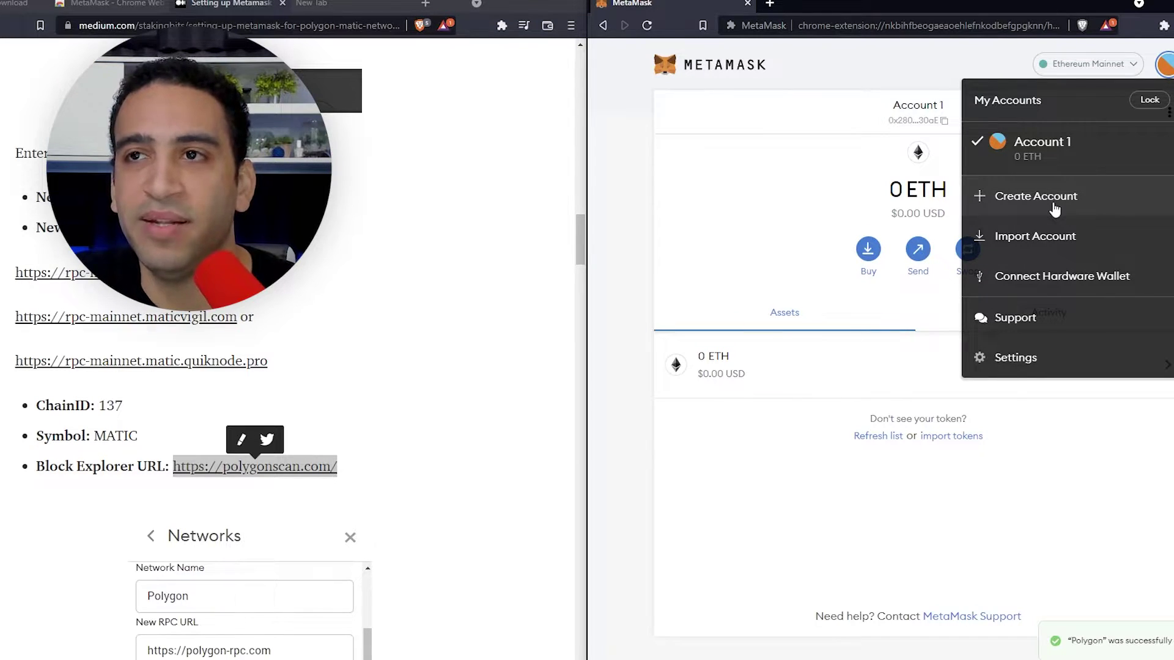
pyautogui.click(924, 192)
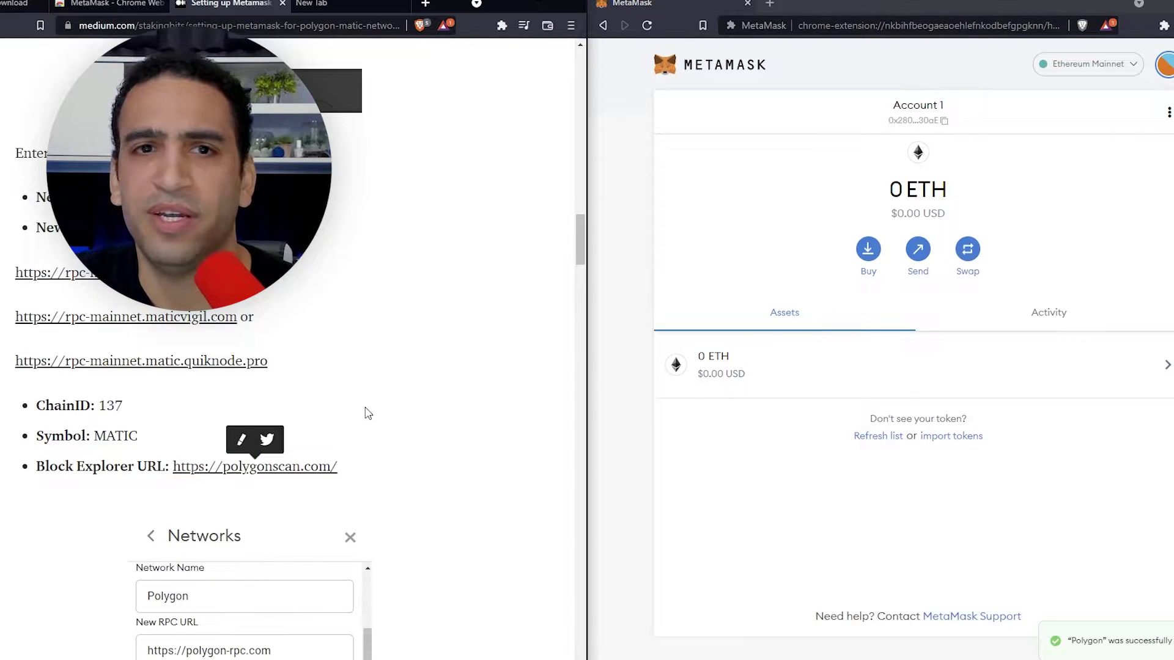
pyautogui.click(1134, 65)
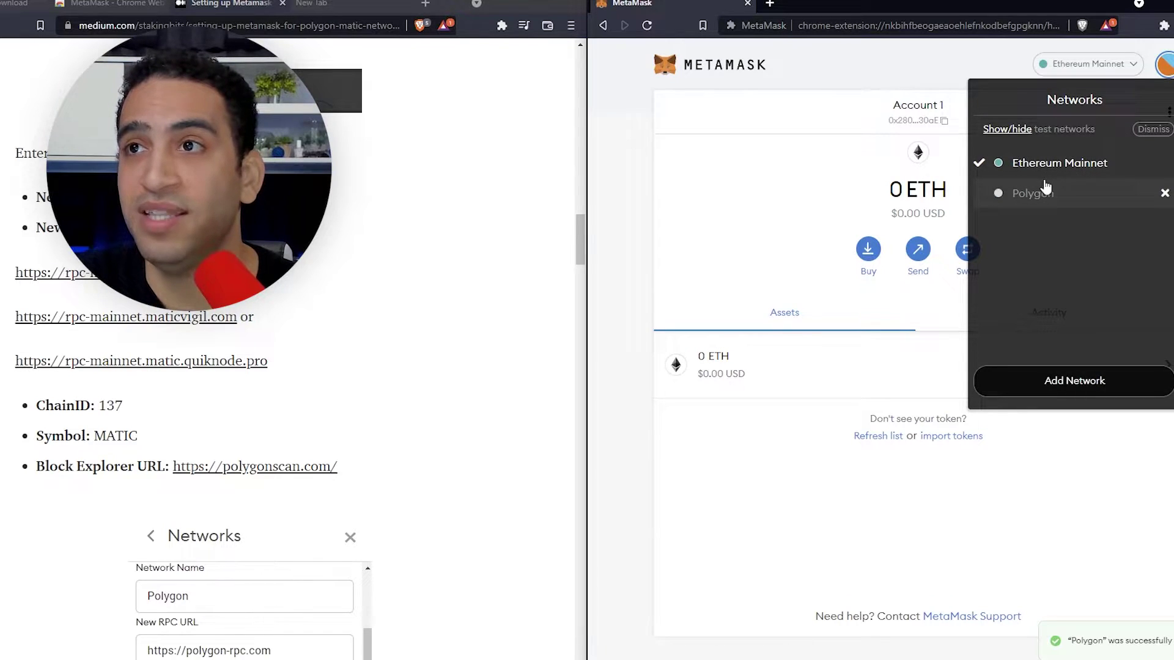
pyautogui.click(907, 208)
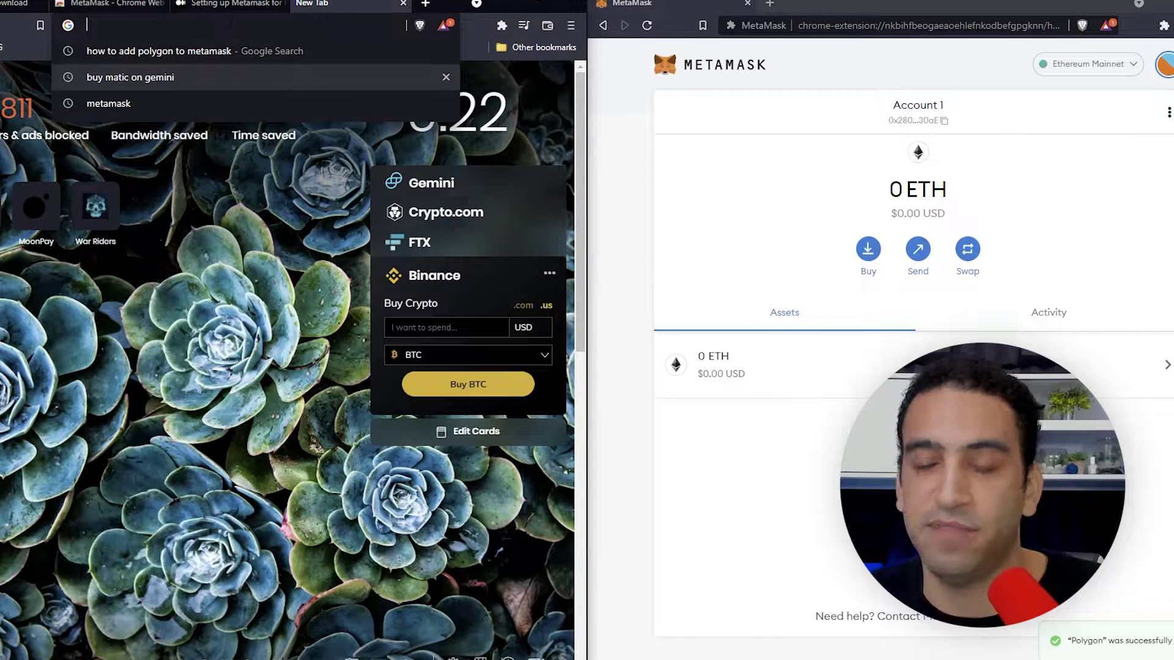
# - Go to the MoonPay website and maximise its window
pyautogui.write('moonpay.com')
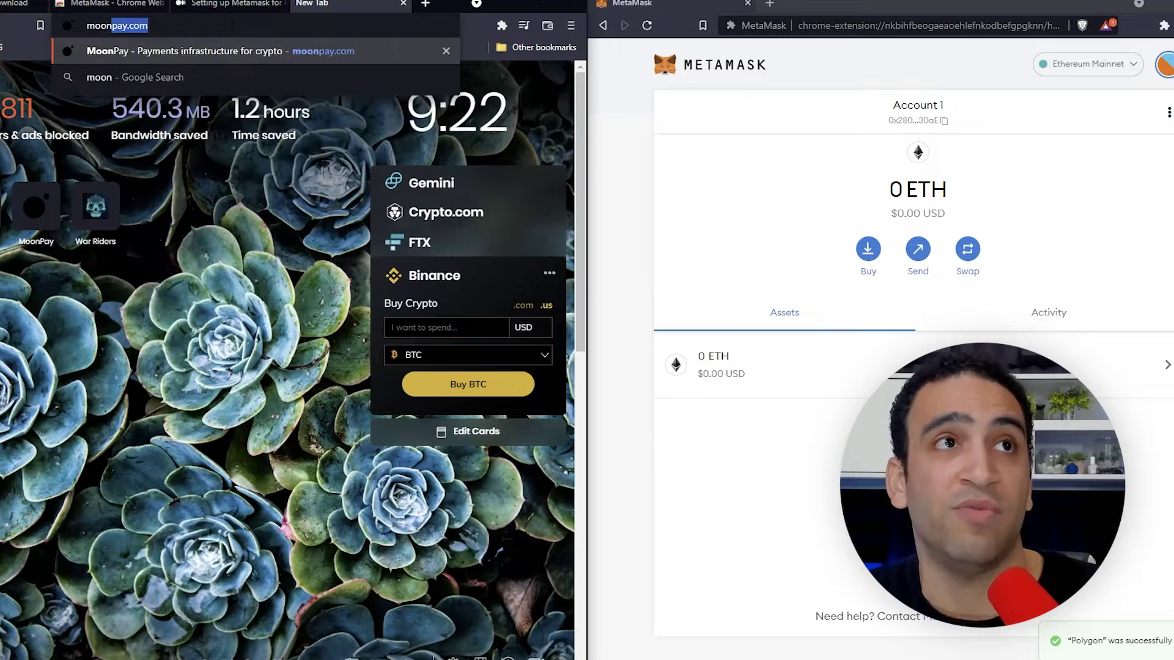
pyautogui.press('Return')
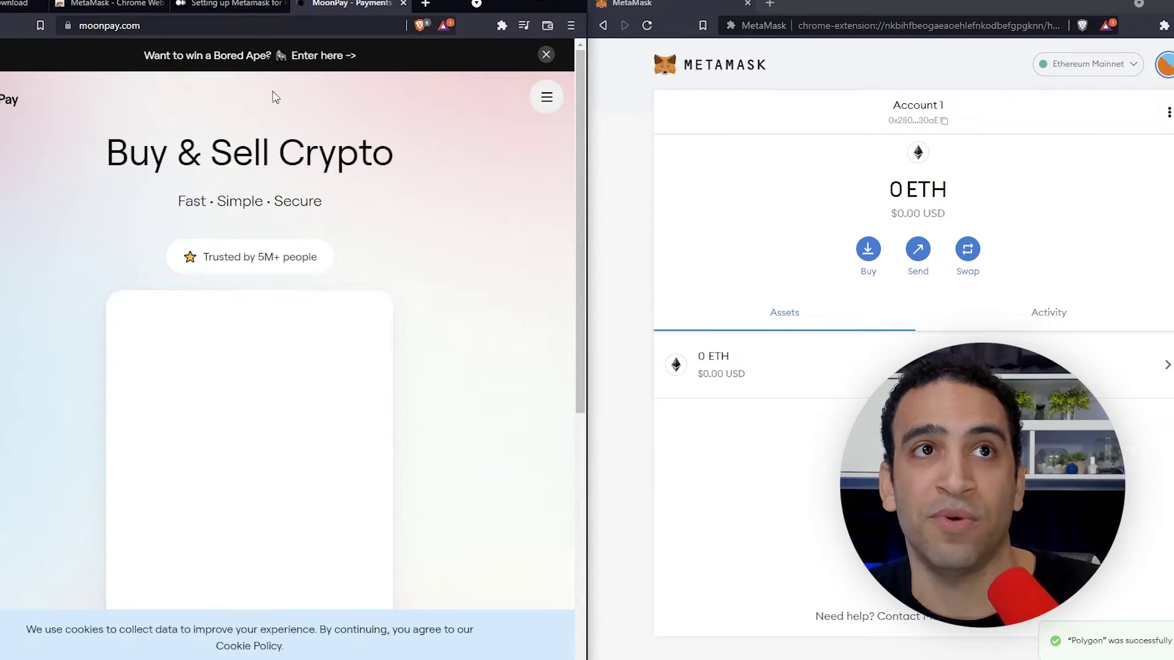
pyautogui.press('super+Up')
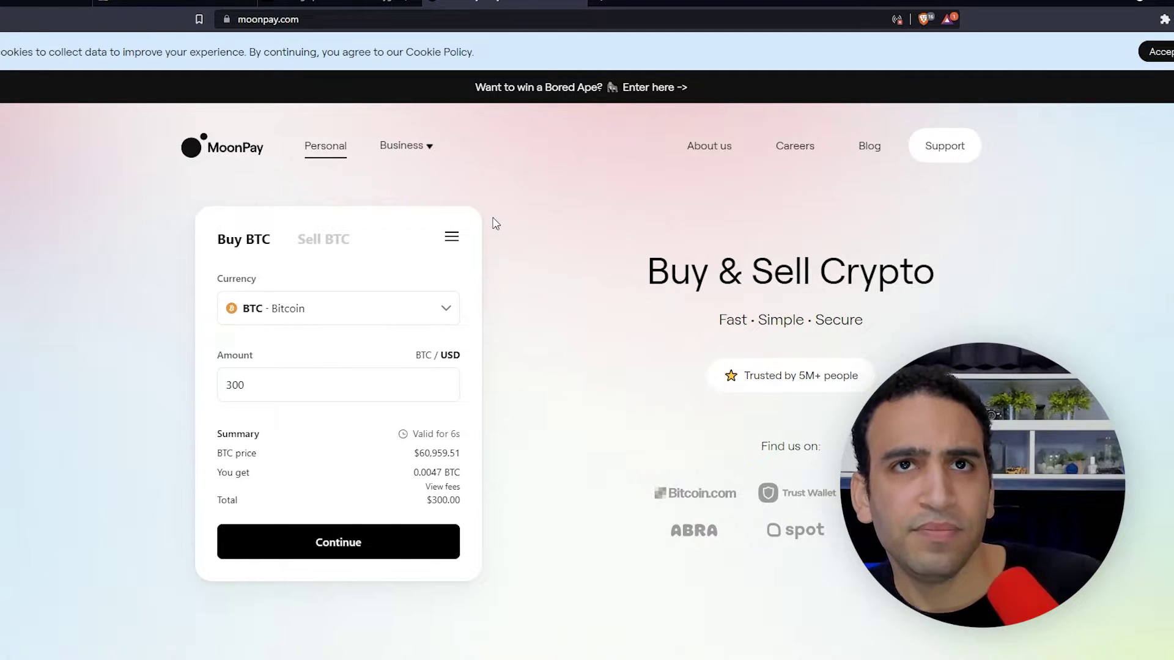
# - Choose ETH, change the amount from 300 to 200 dollars, and continue
pyautogui.click(445, 309)
pyautogui.click(296, 383)
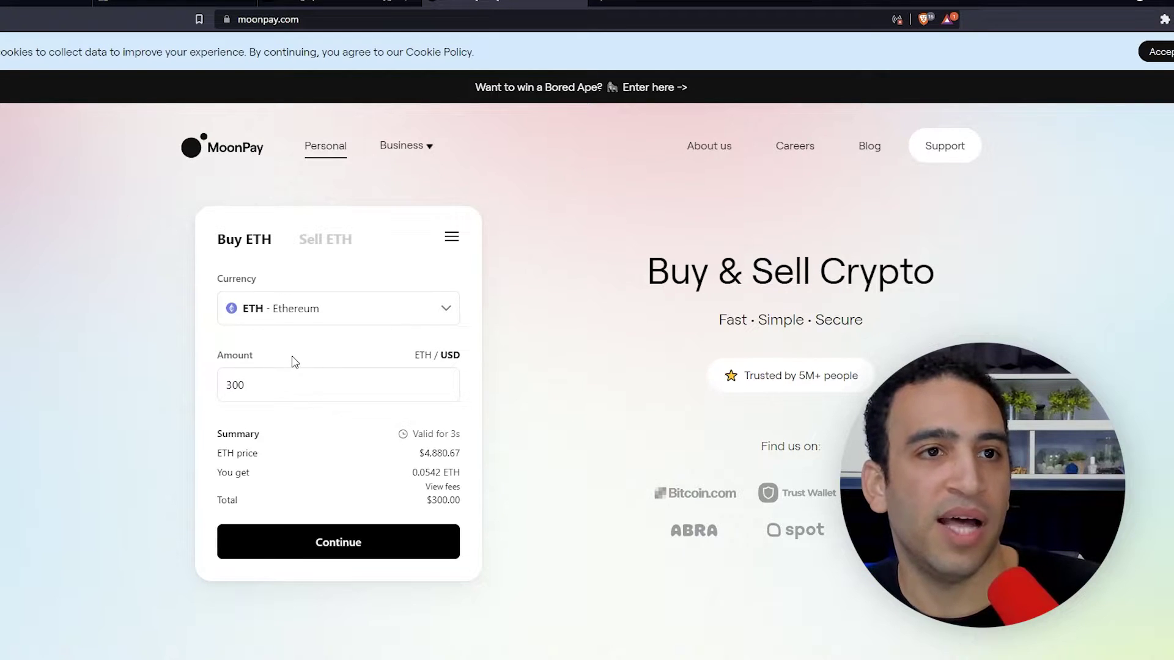
pyautogui.moveTo(274, 384); pyautogui.dragTo(158, 395)
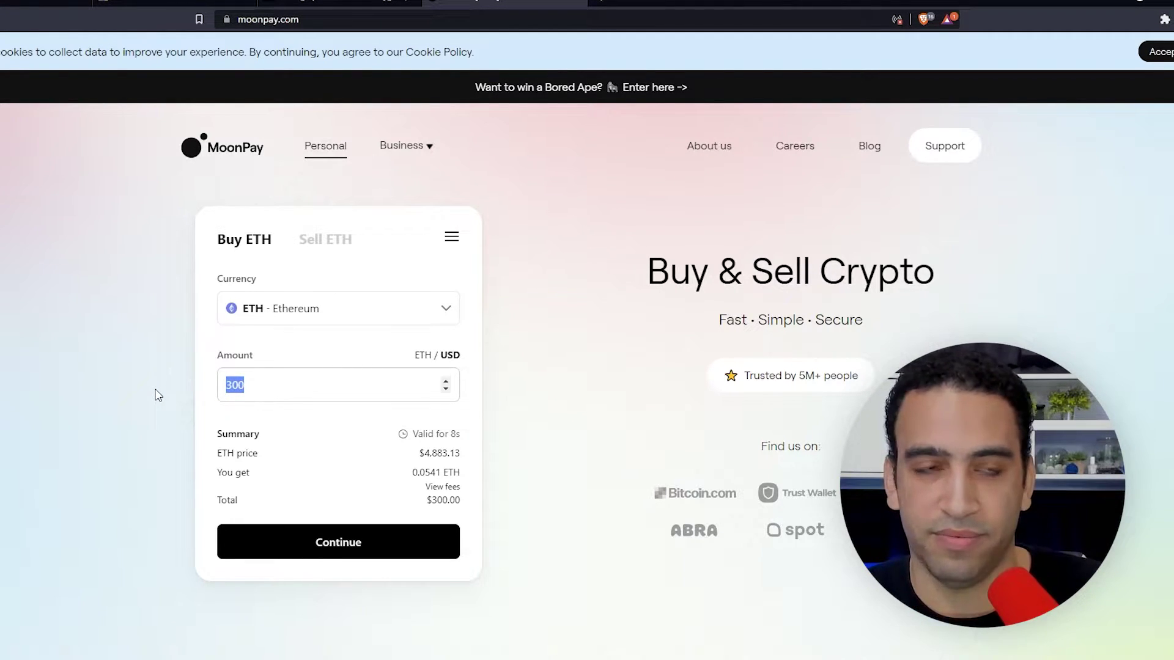
pyautogui.write('200')
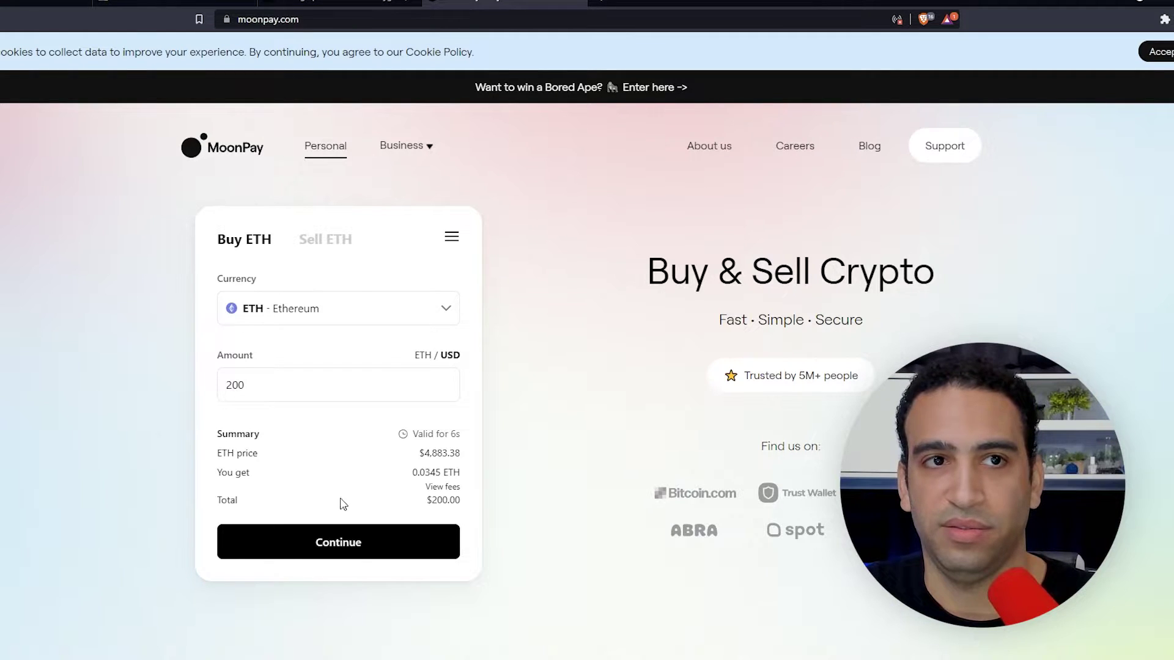
pyautogui.click(360, 544)
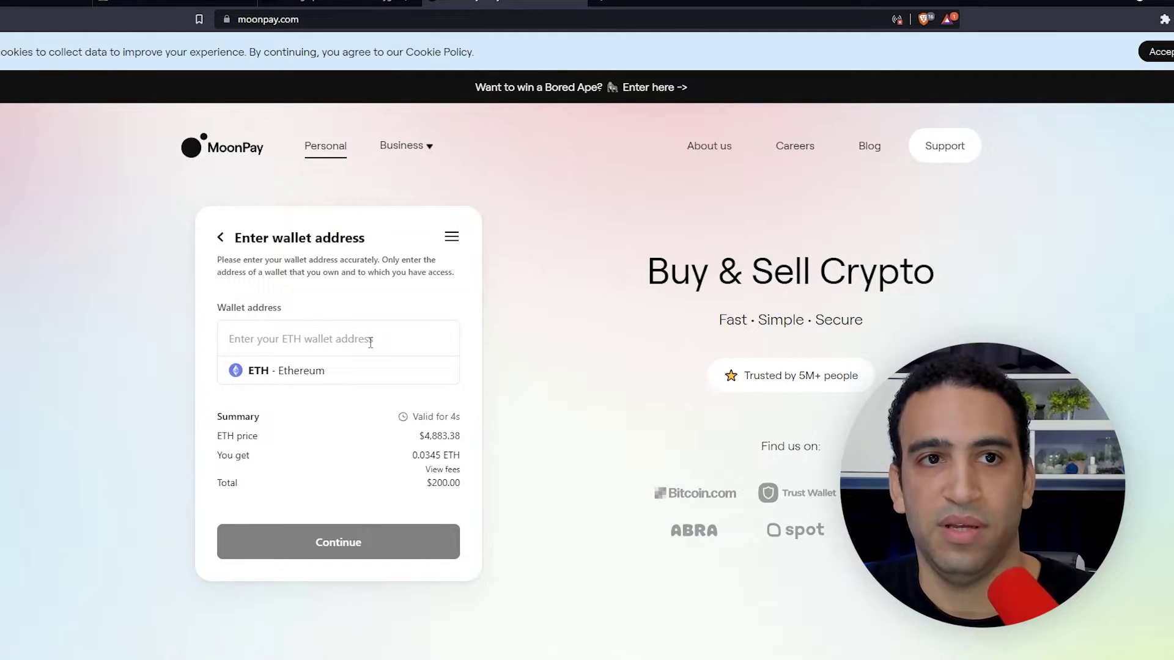
# - Paste the copied MetaMask address into MoonPay's wallet address field and continue
pyautogui.moveTo(660, 6); pyautogui.dragTo(1, 327)
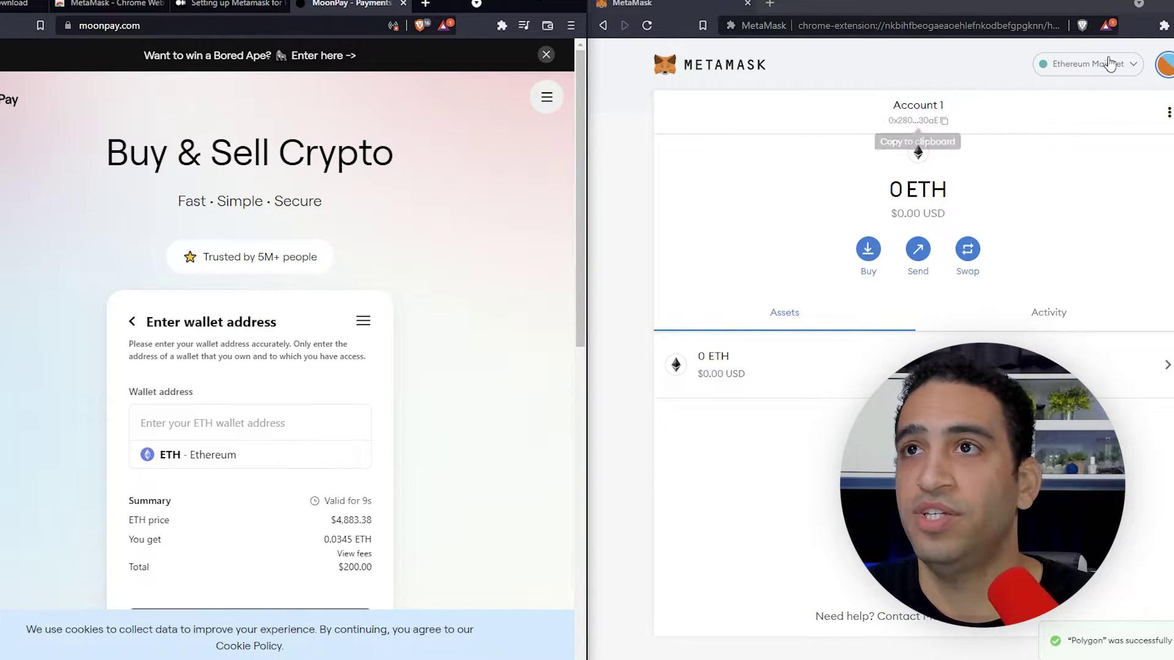
pyautogui.click(918, 113)
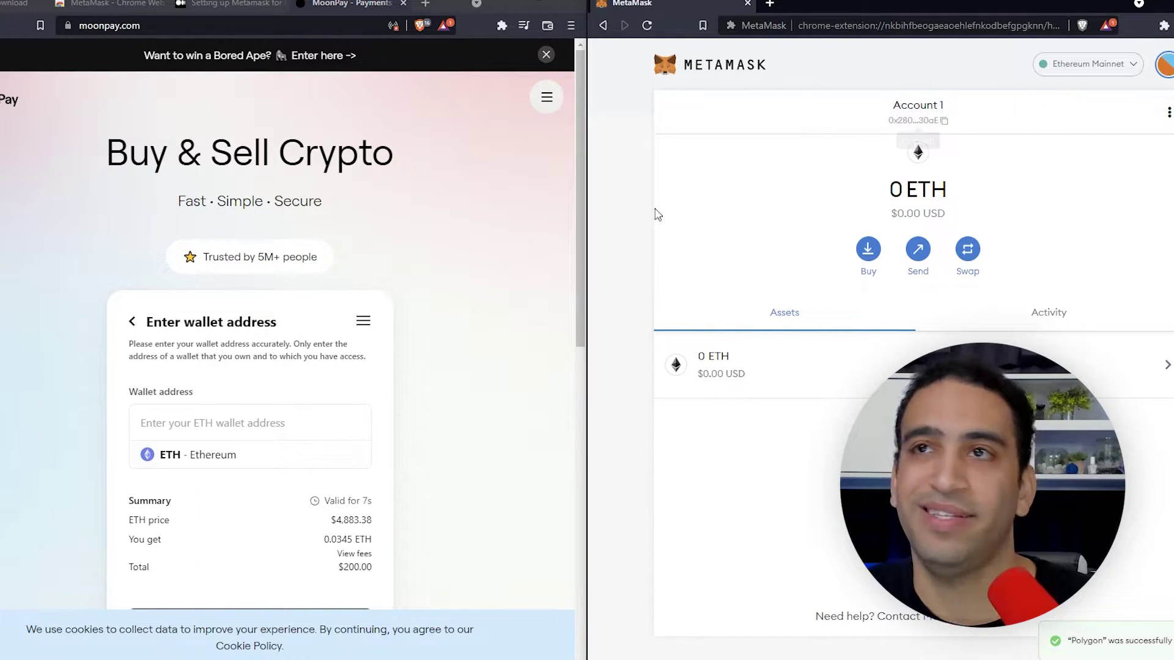
pyautogui.click(183, 422)
pyautogui.hotkey('ctrl', 'v')
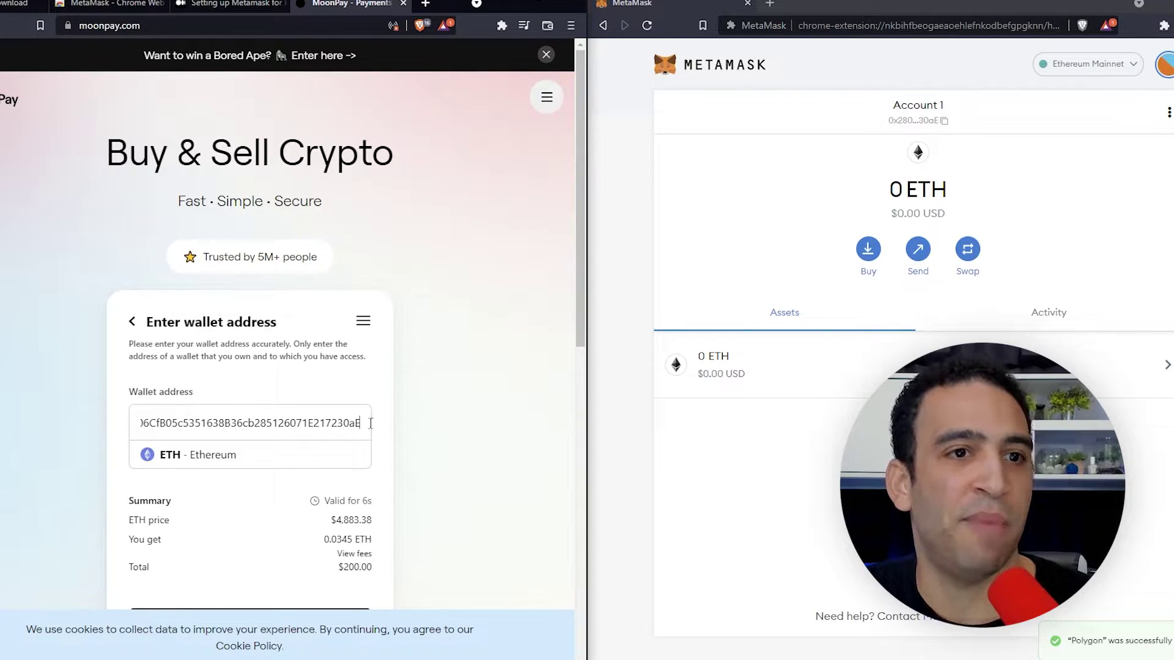
pyautogui.click(425, 426)
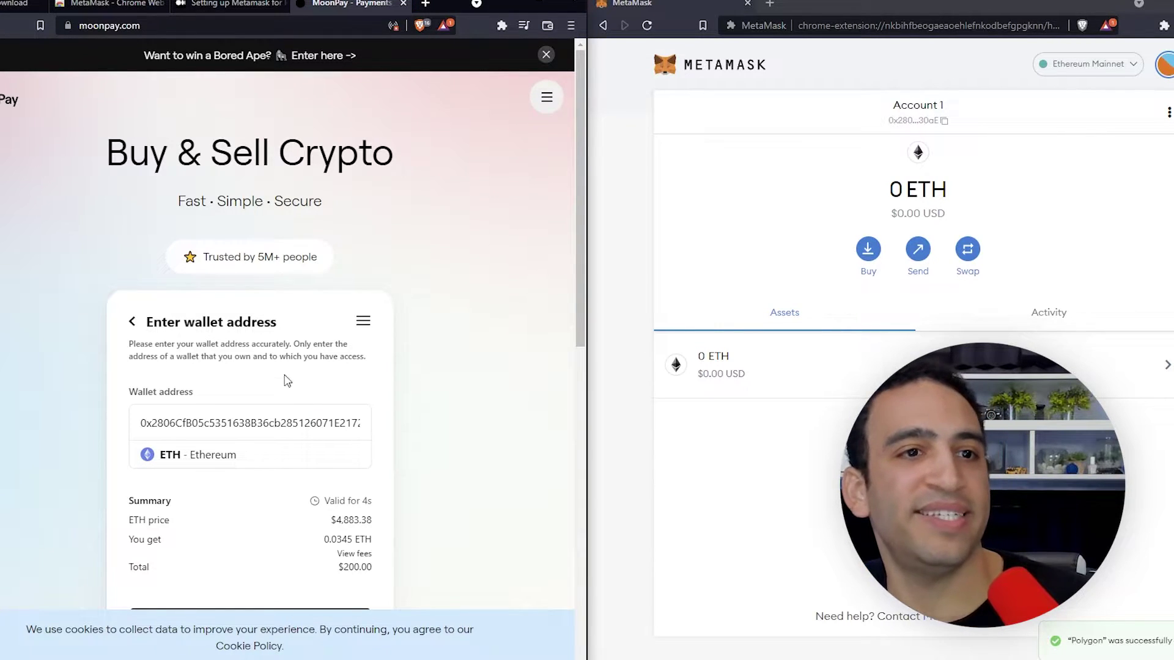
pyautogui.scroll(-4, 389, 465)
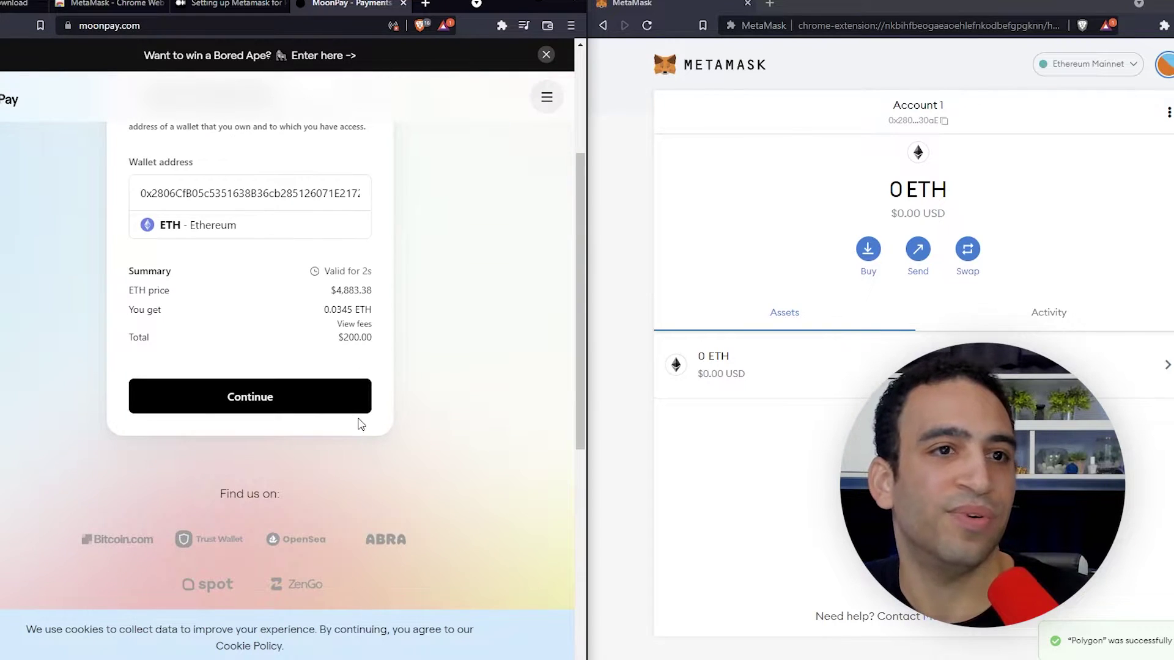
pyautogui.scroll(2, 361, 424)
pyautogui.click(301, 514)
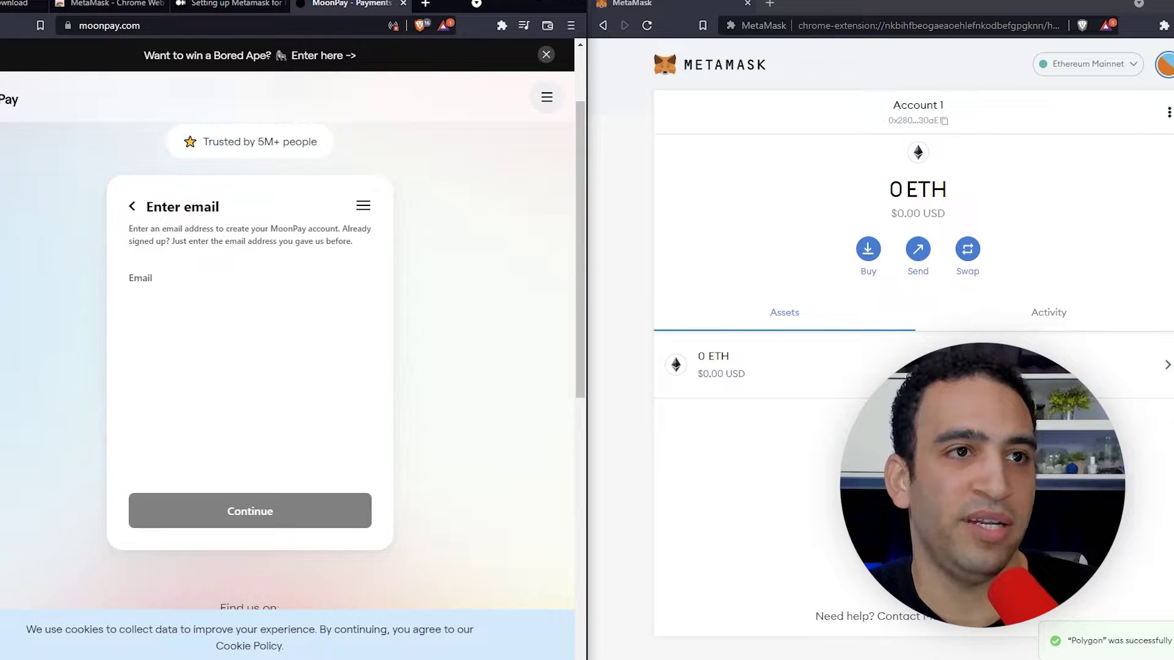
# - Submit the account e-mail, agree to the Terms of Use, and submit the verification code
pyautogui.click(290, 506)
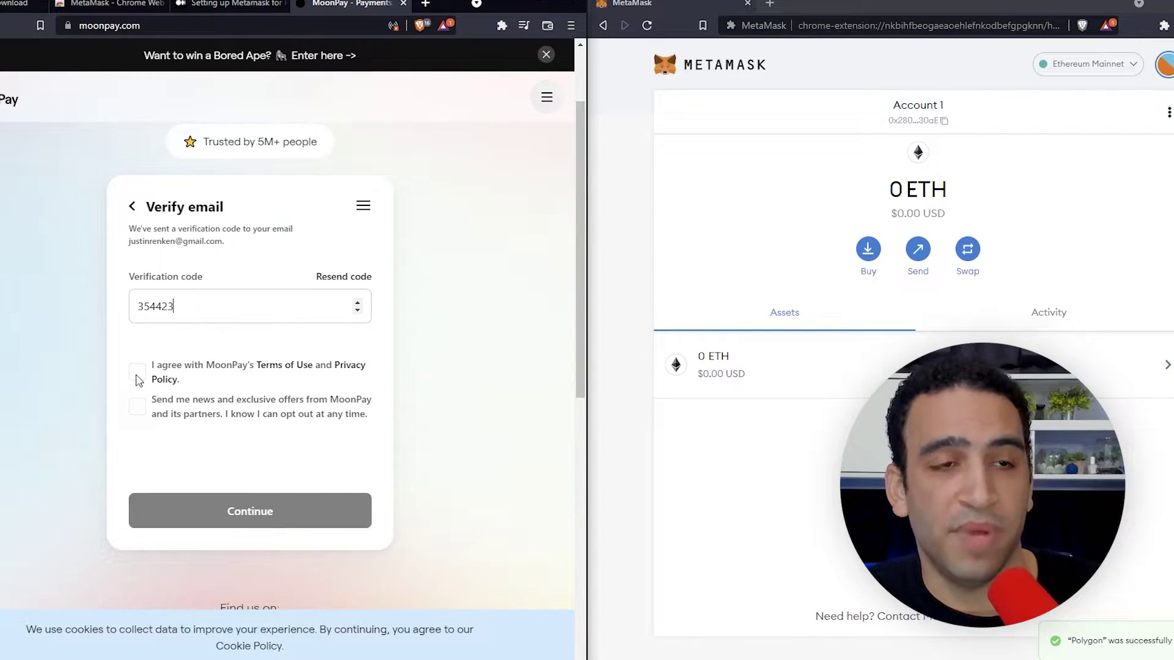
pyautogui.click(137, 376)
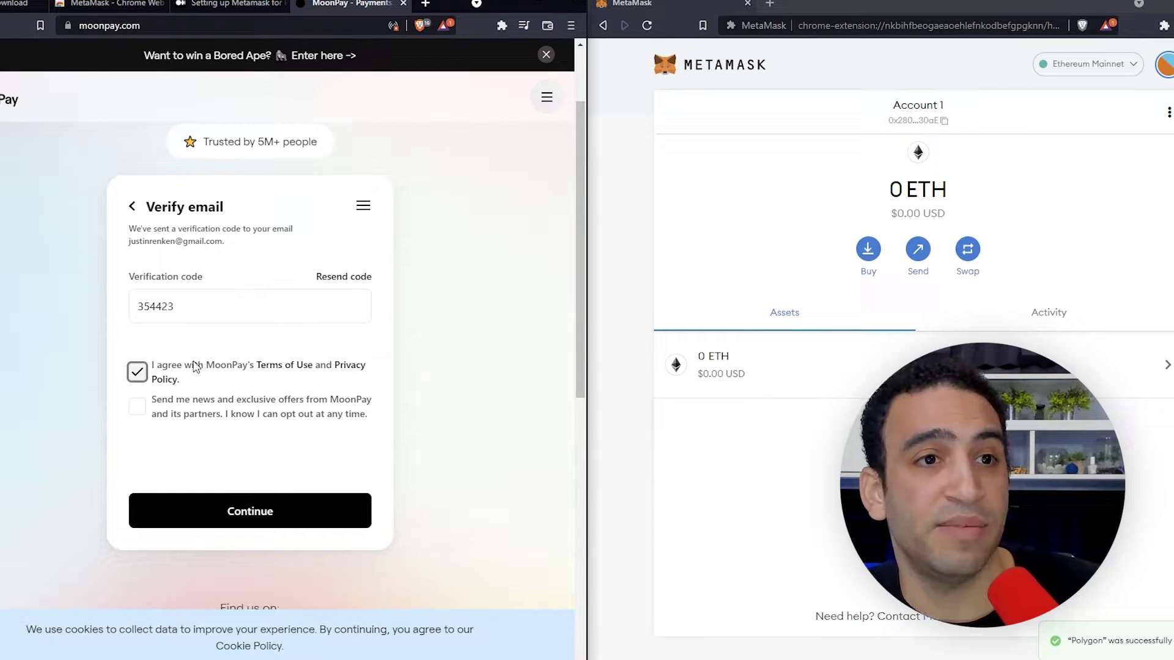
pyautogui.click(172, 403)
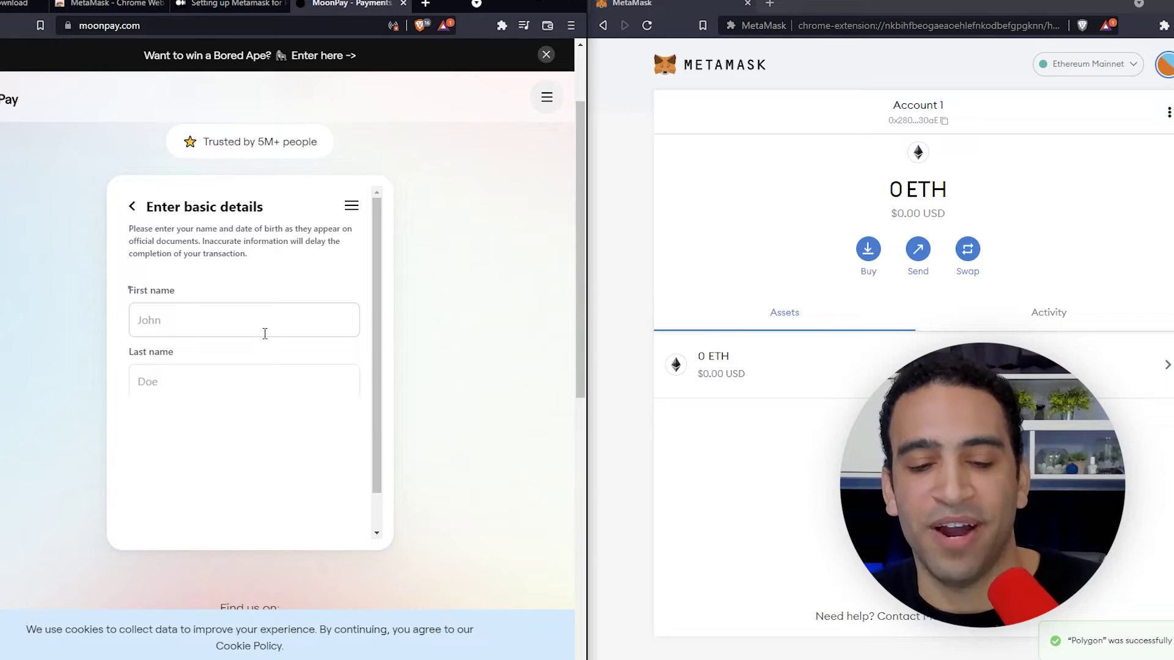
# - Enter the buyer's first and last name and submit them
pyautogui.click(265, 332)
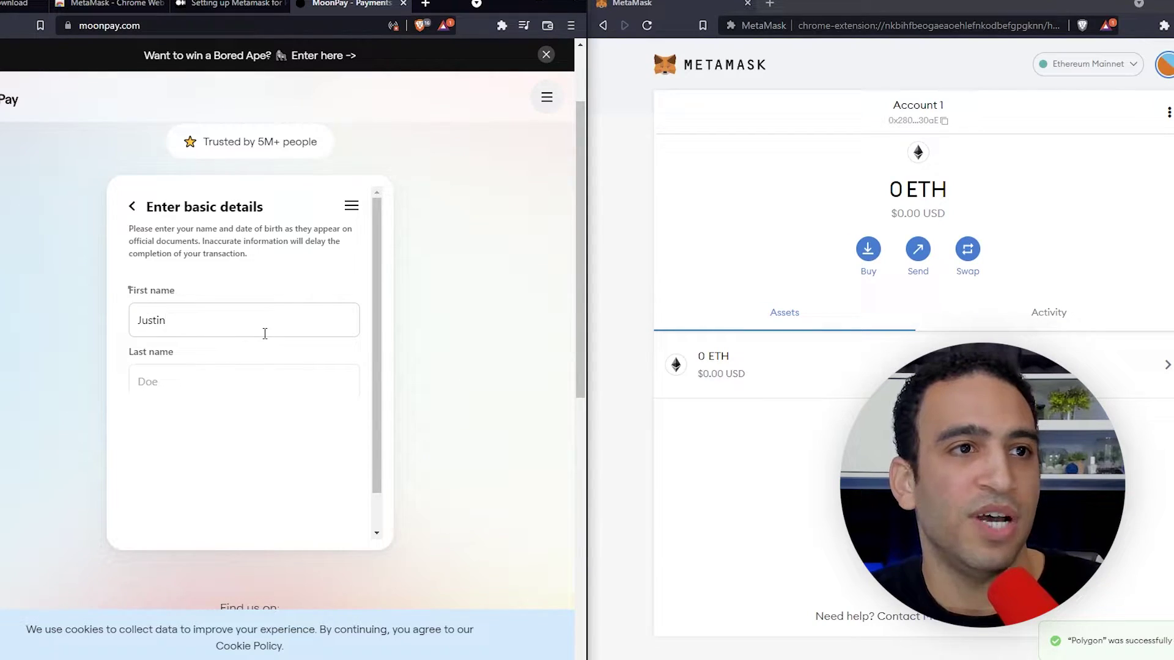
pyautogui.click(266, 383)
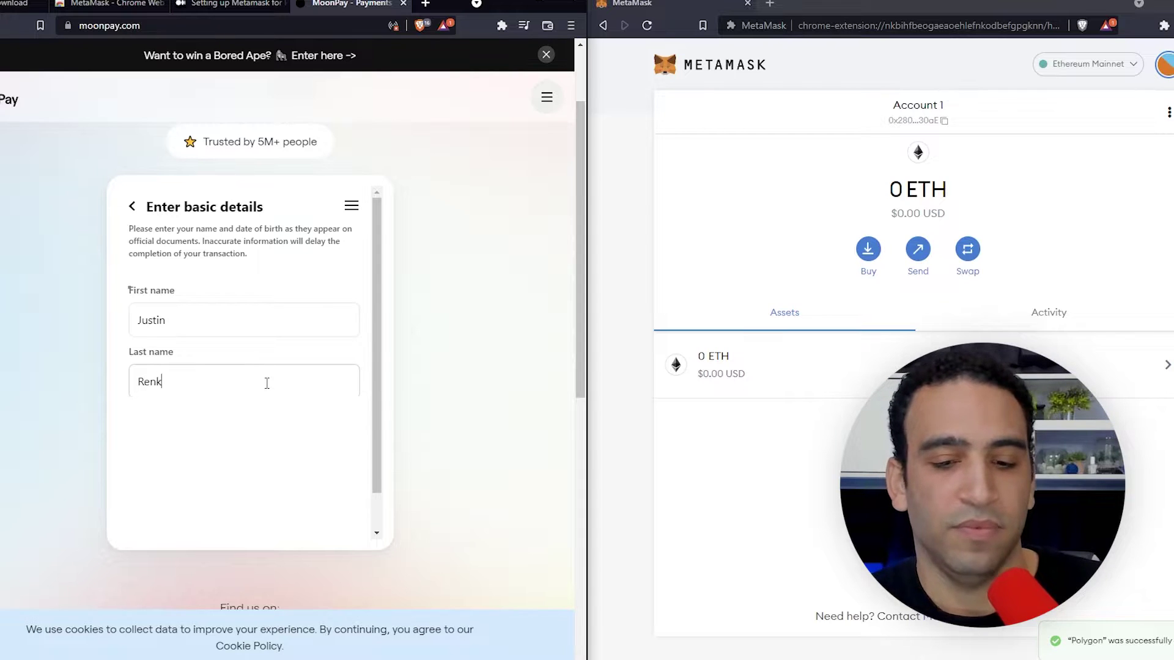
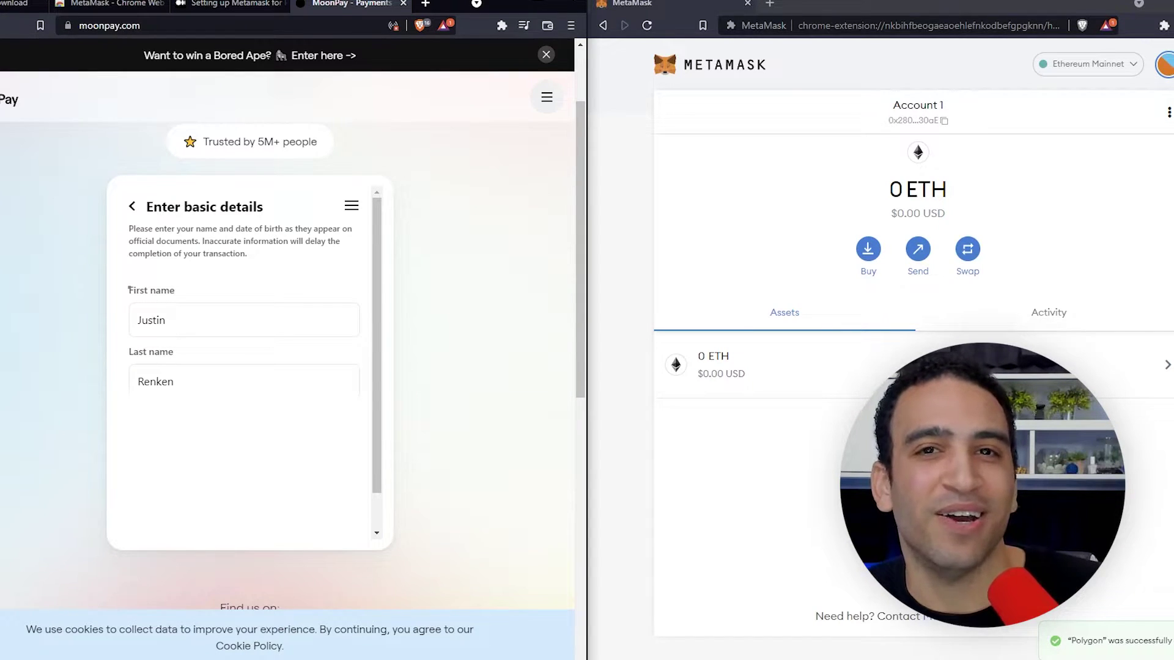
pyautogui.press('Return')
# - Fill in the billing address and continue to the driving licence step
pyautogui.click(266, 255)
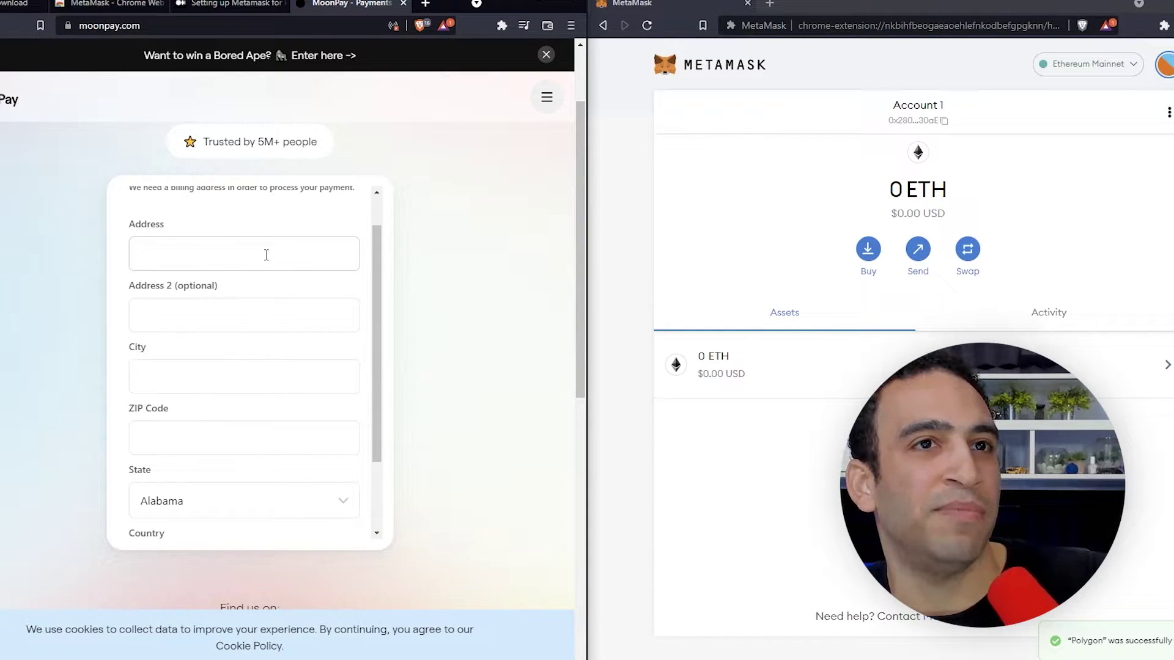
pyautogui.scroll(1, 266, 255)
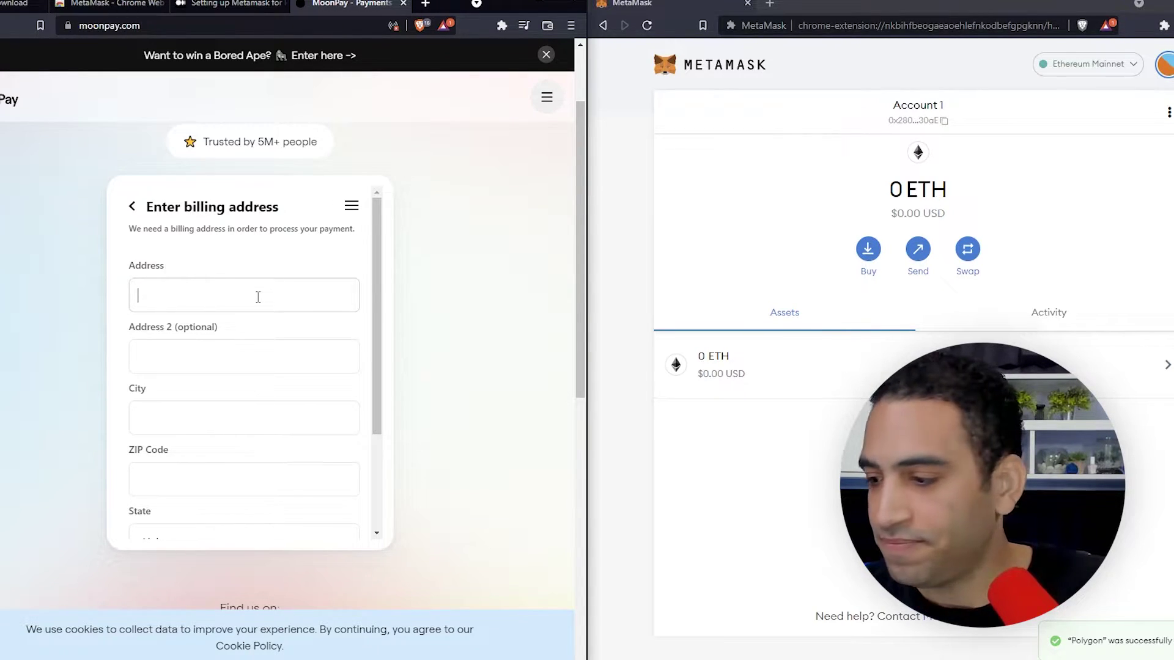
pyautogui.scroll(-5, 263, 305)
pyautogui.click(243, 510)
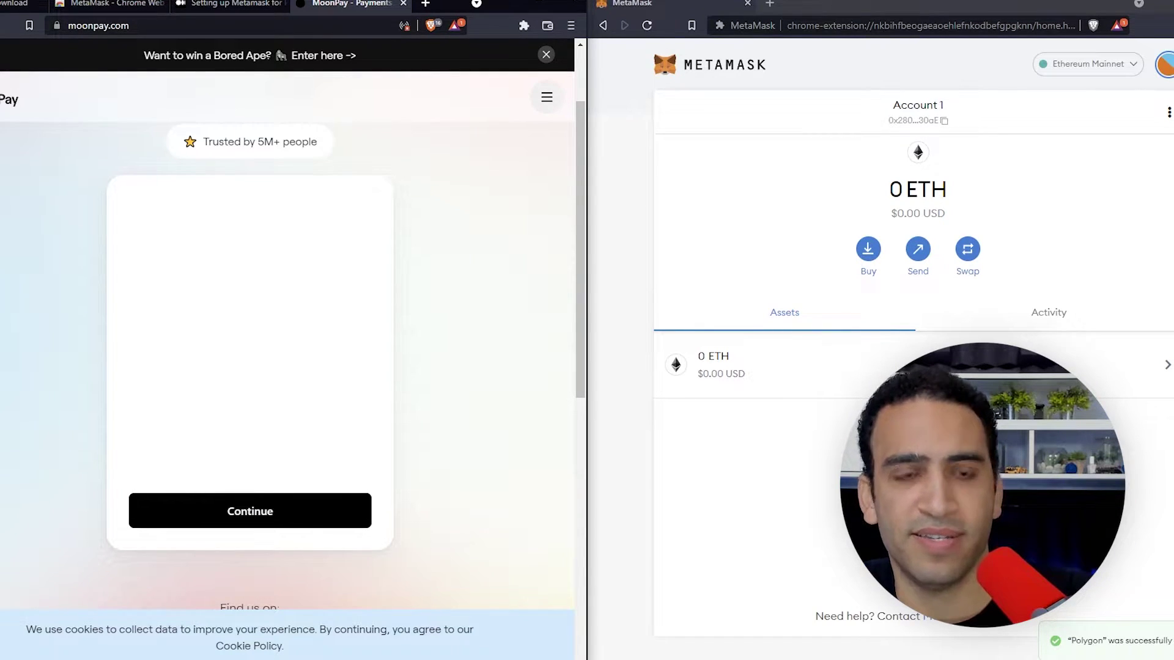
pyautogui.click(267, 508)
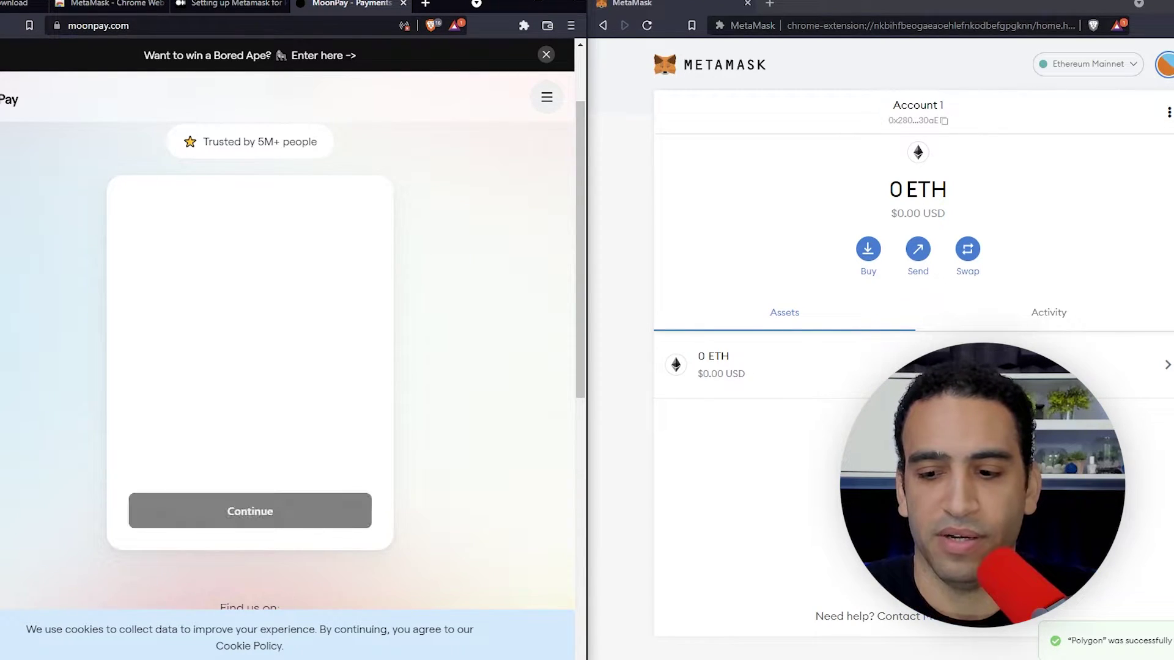
pyautogui.click(267, 508)
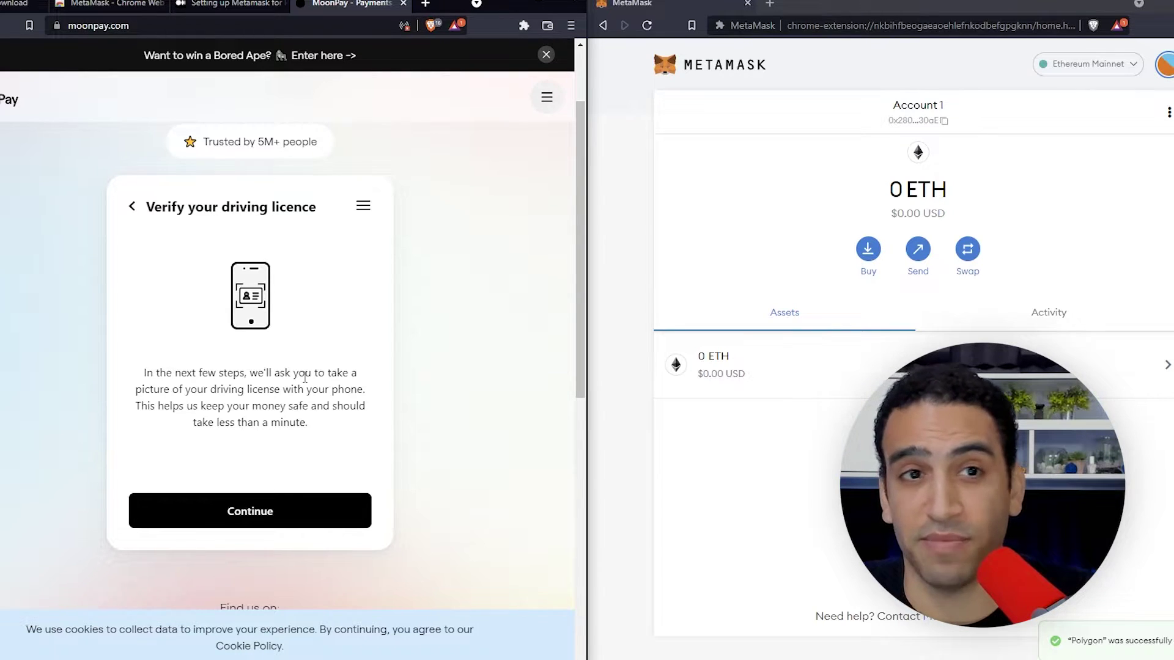
# - Begin the driving licence verification to reach the $200 ETH payment summary
pyautogui.click(335, 500)
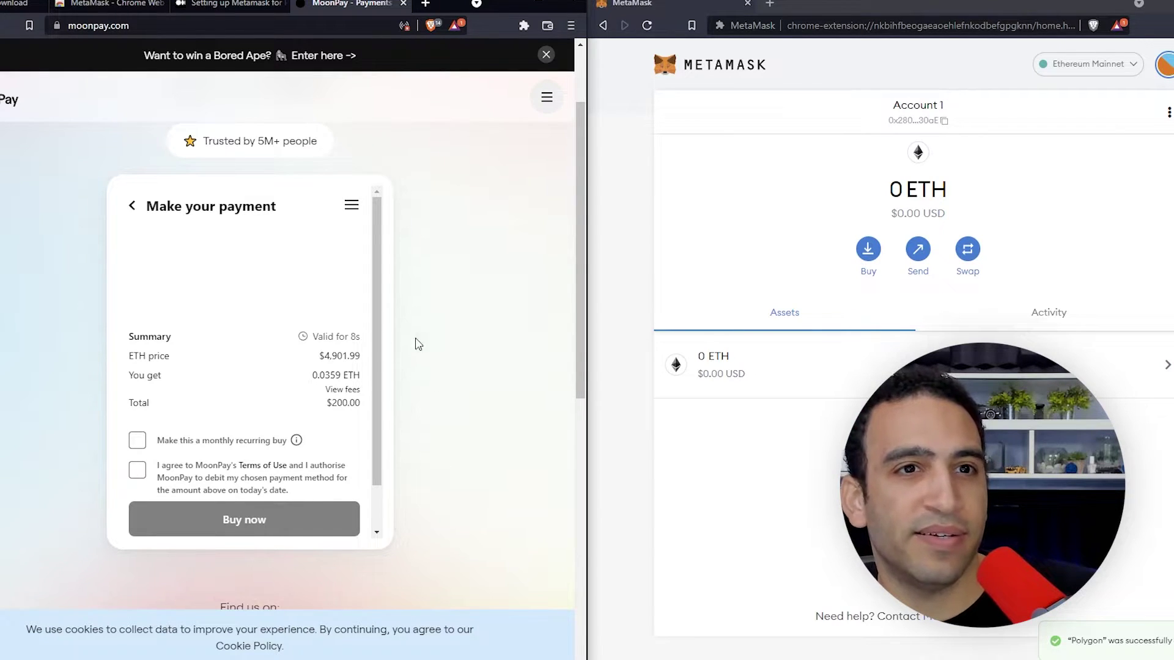
# - Check the fee breakdown, accept the payment terms and buy $200 of ETH
pyautogui.moveTo(379, 330); pyautogui.dragTo(389, 381)
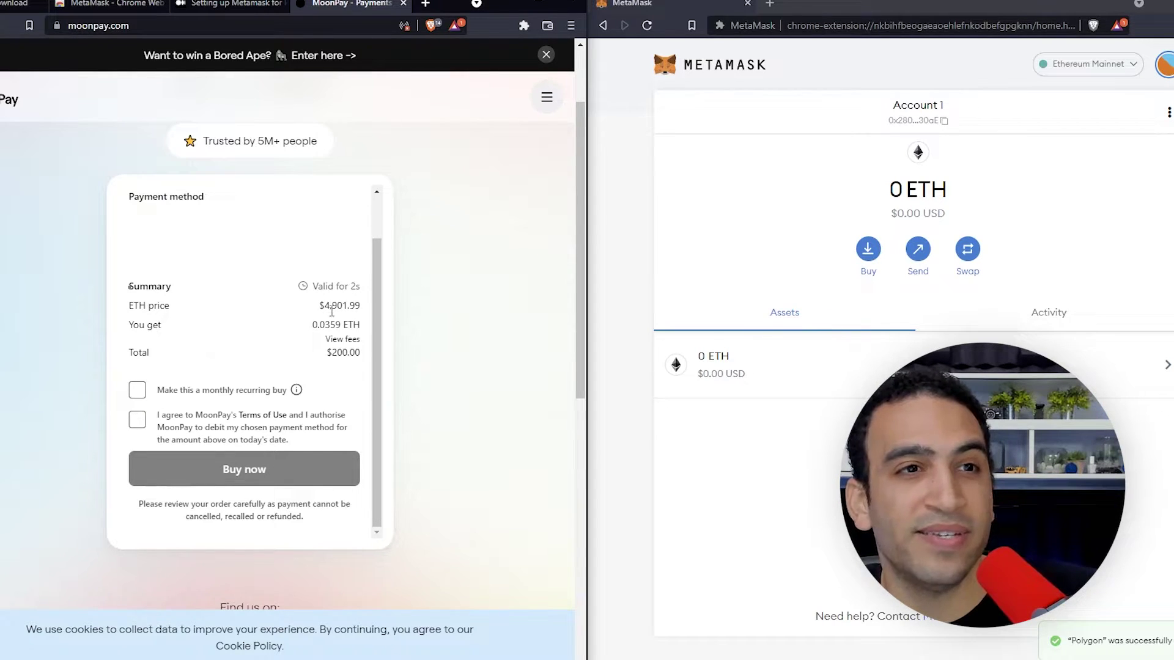
pyautogui.click(340, 339)
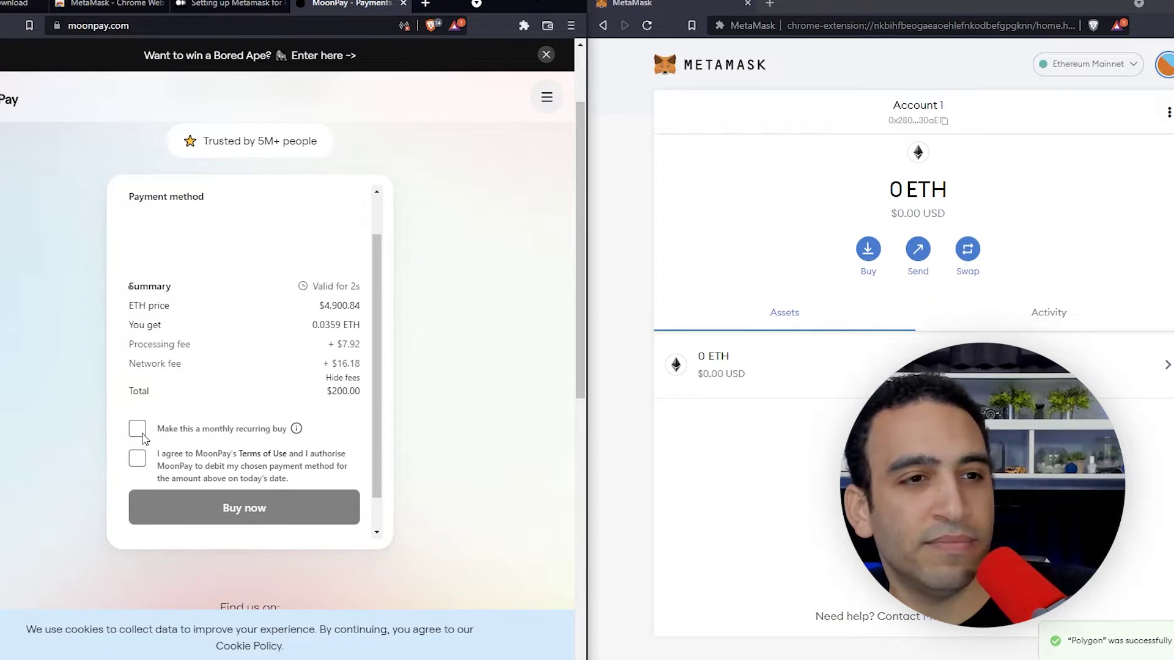
pyautogui.click(137, 458)
pyautogui.click(235, 514)
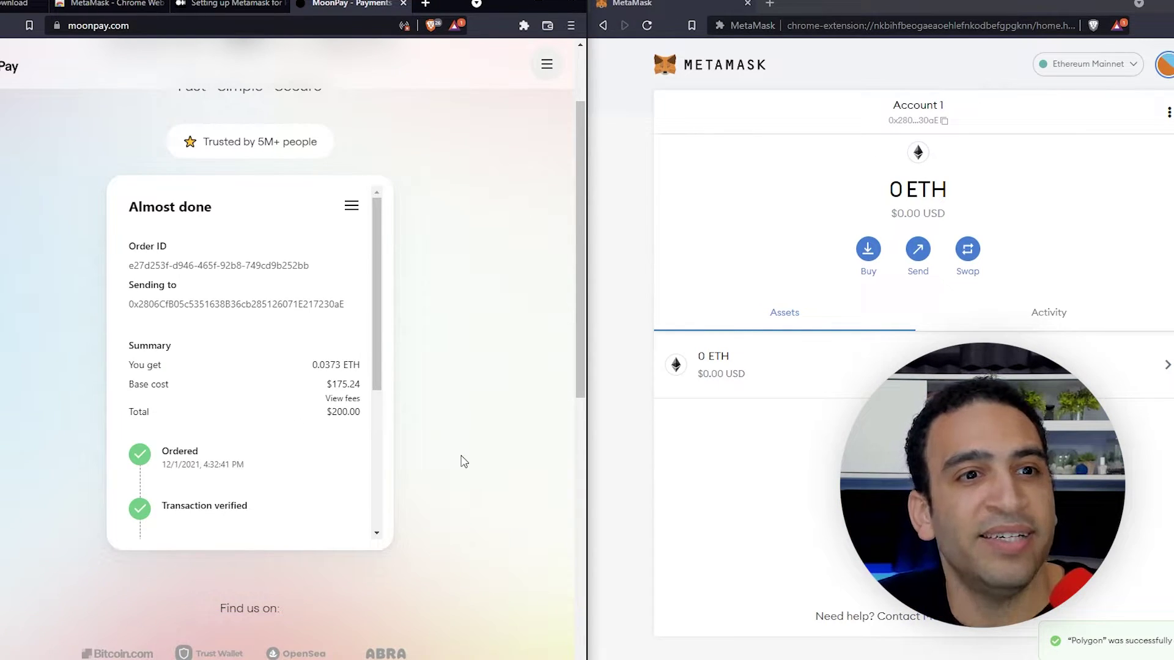
pyautogui.doubleClick(159, 307)
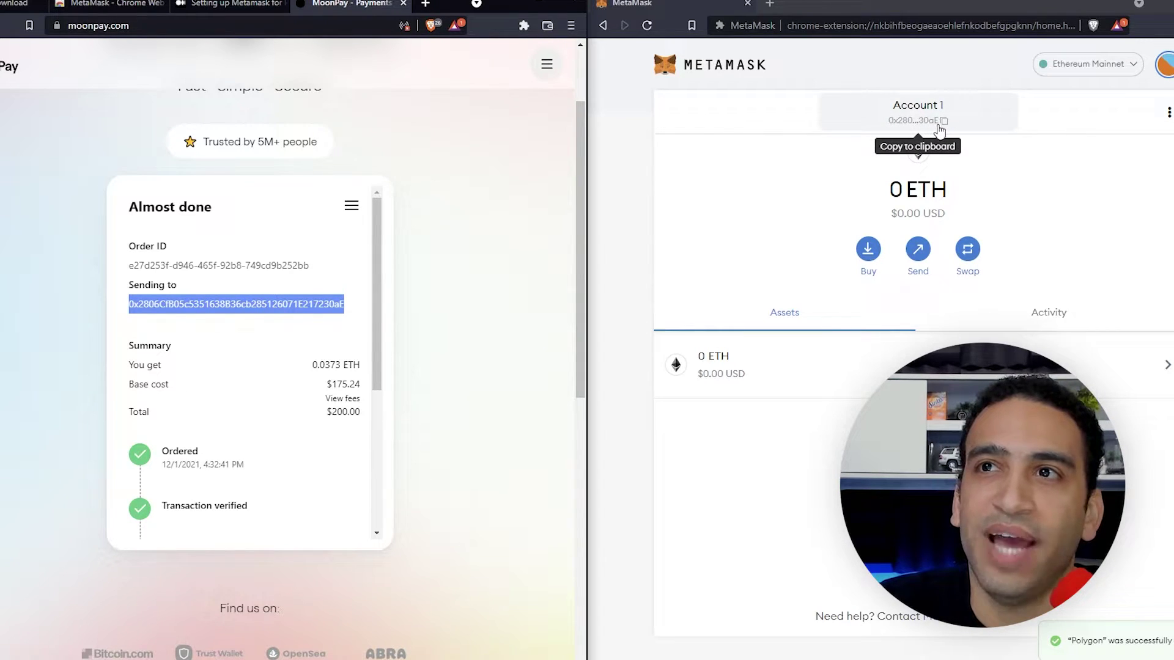
pyautogui.click(179, 338)
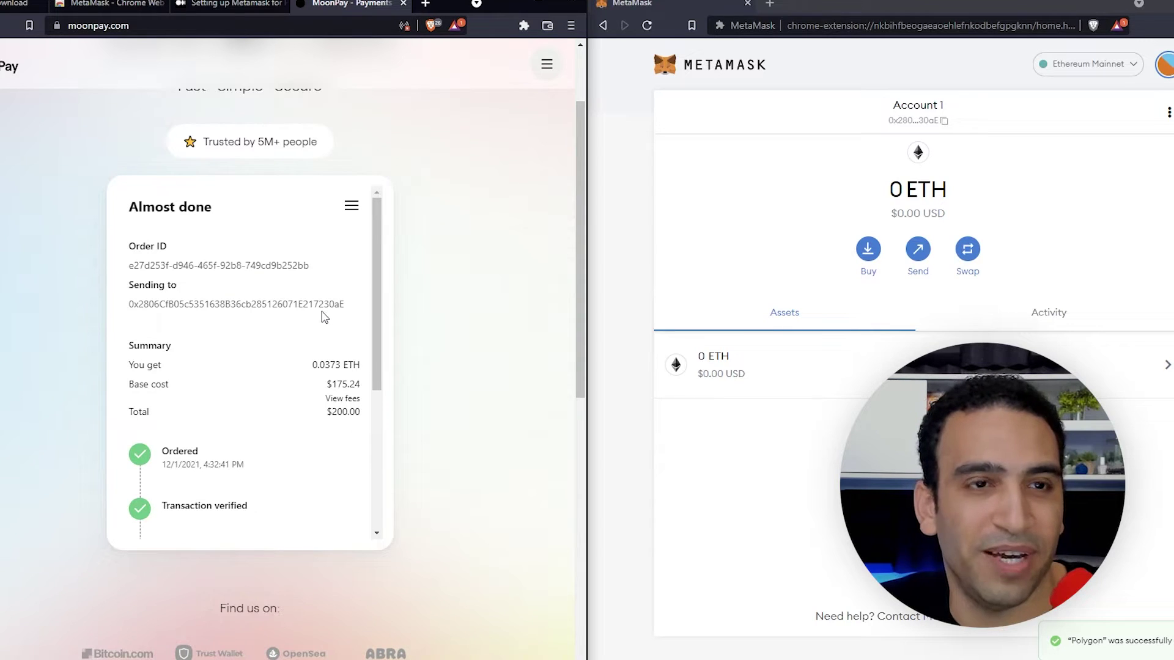
pyautogui.scroll(-2, 321, 315)
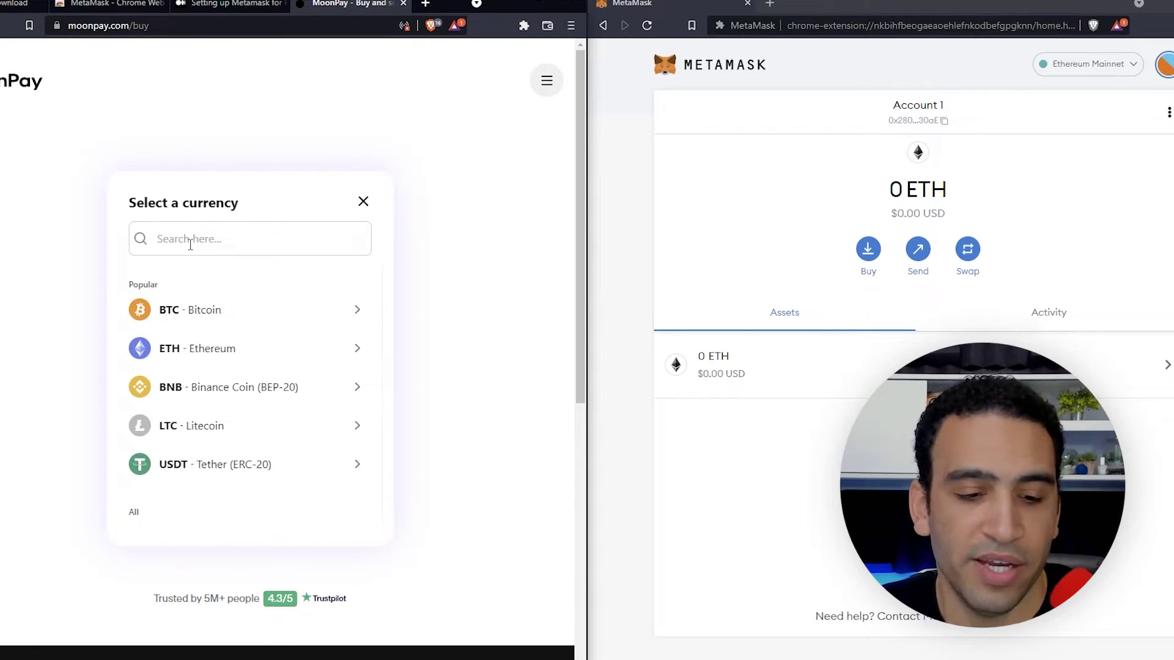
# - Search 'ethe' and pick ETH - Ethereum (Polygon) as the purchase currency
pyautogui.write('w')
pyautogui.press('BackSpace')
pyautogui.write('ether')
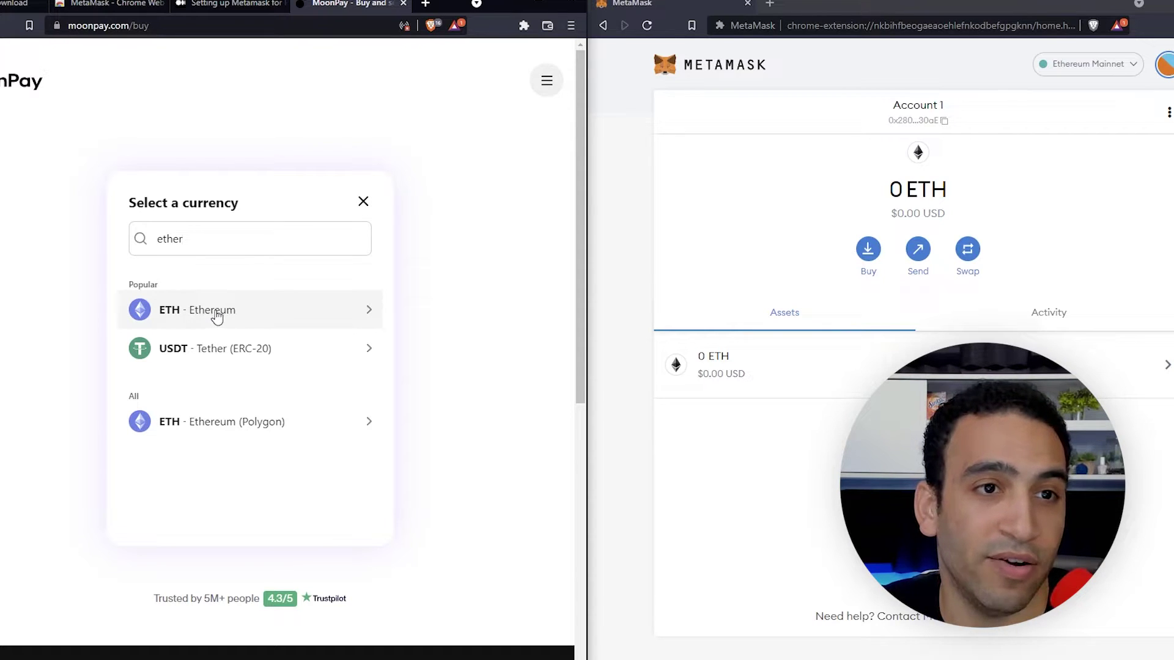
pyautogui.click(231, 425)
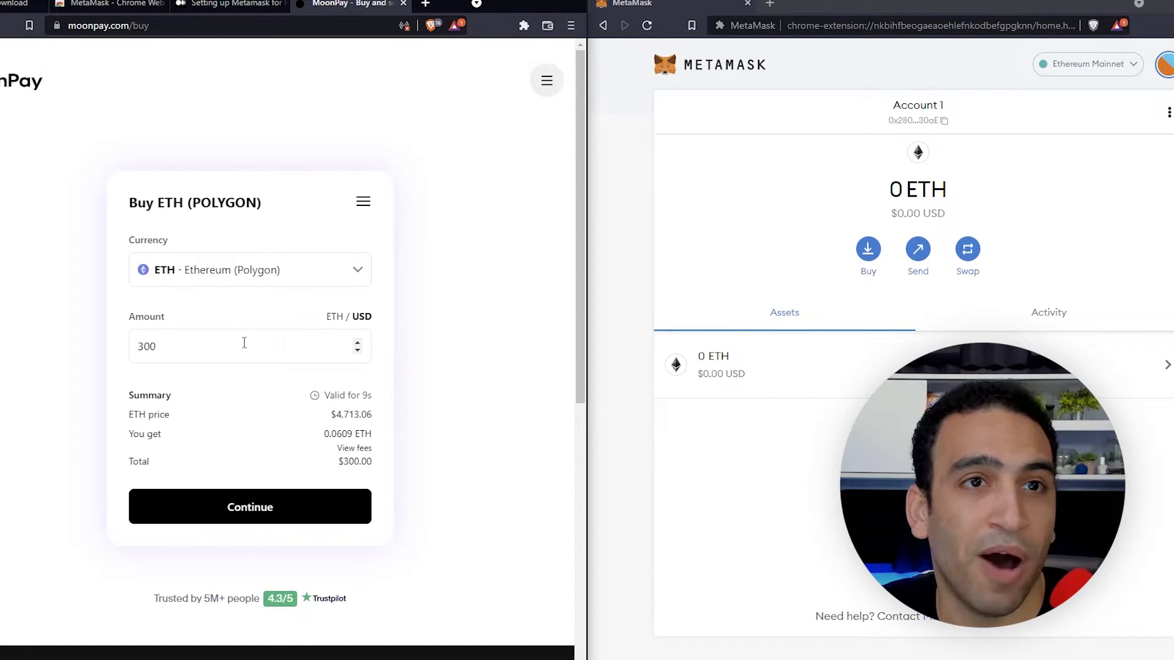
# - Change the amount to $200 (about 0.0406 ETH), review the fees and continue
pyautogui.doubleClick(211, 342)
pyautogui.write('200')
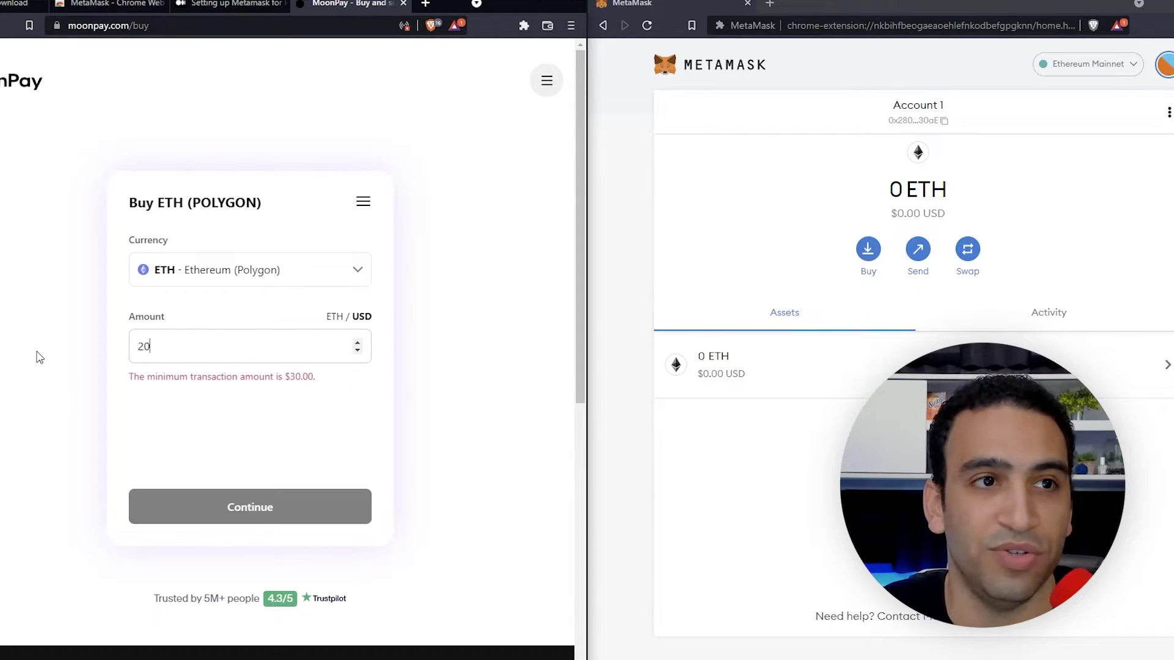
pyautogui.click(27, 380)
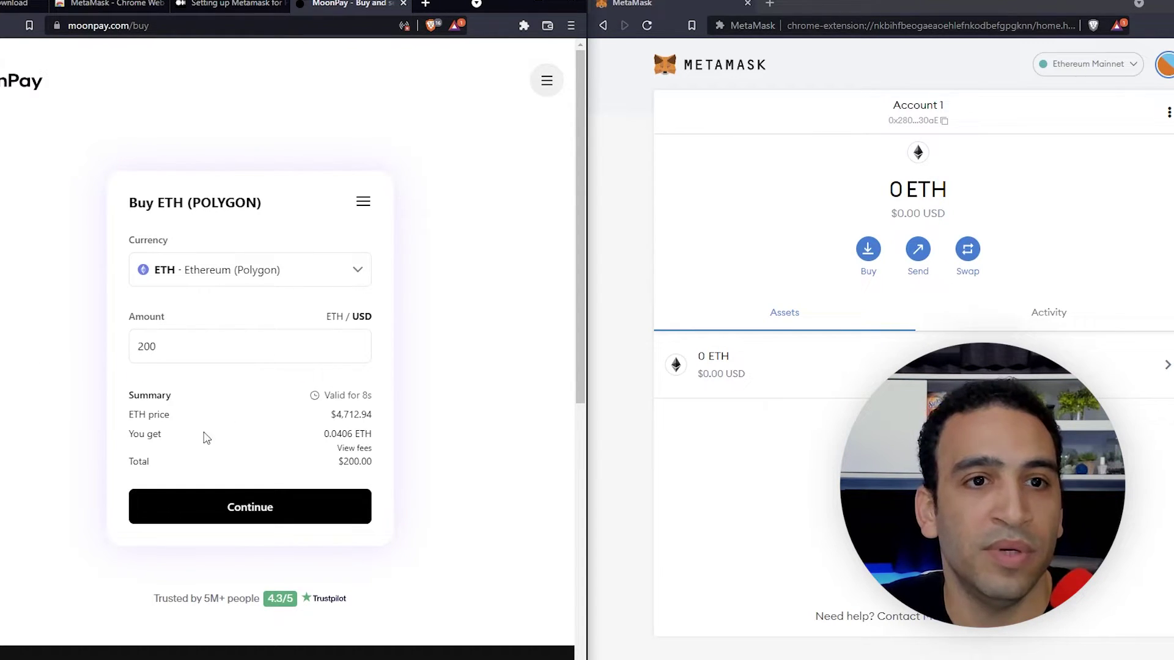
pyautogui.click(357, 449)
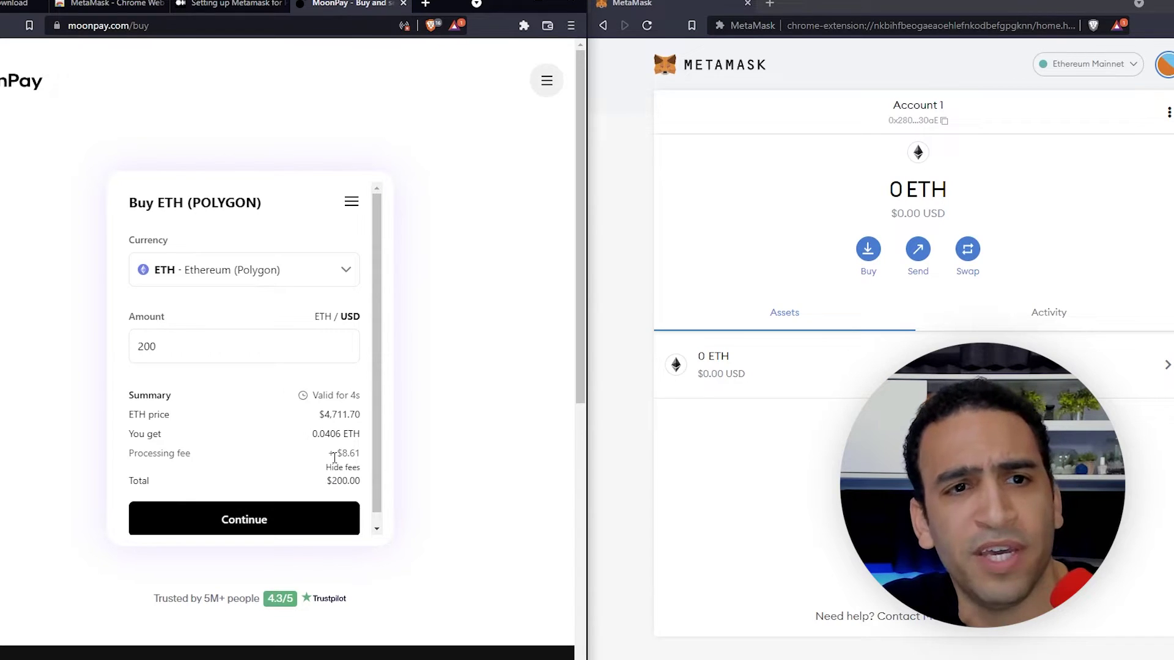
pyautogui.scroll(-1, 308, 520)
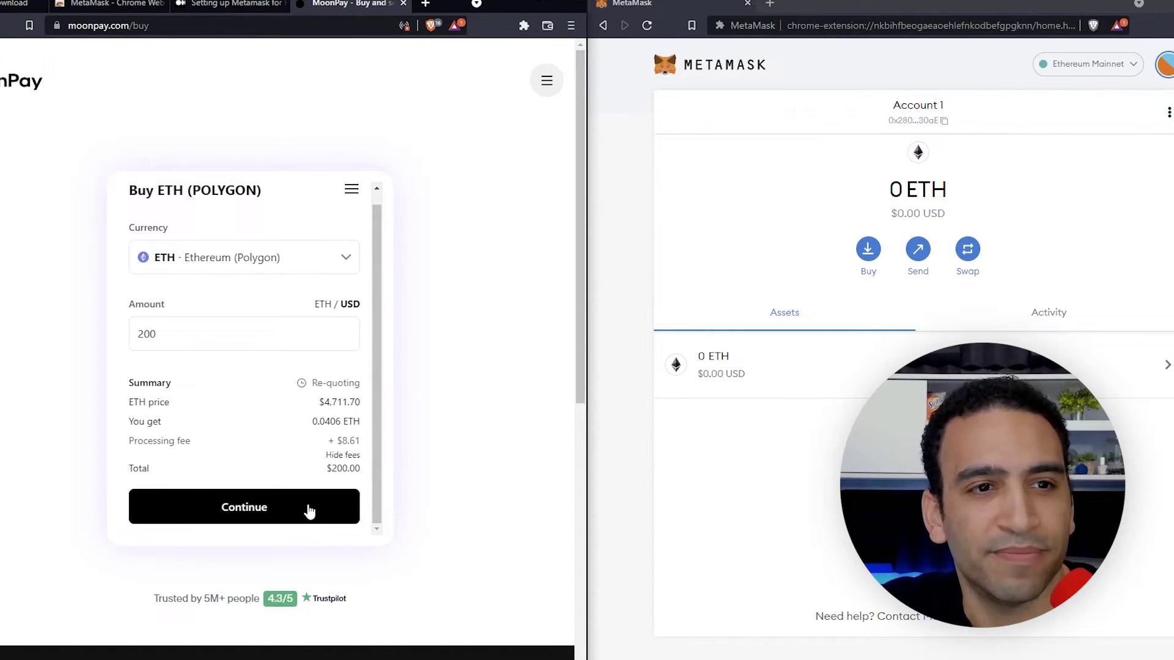
pyautogui.click(309, 510)
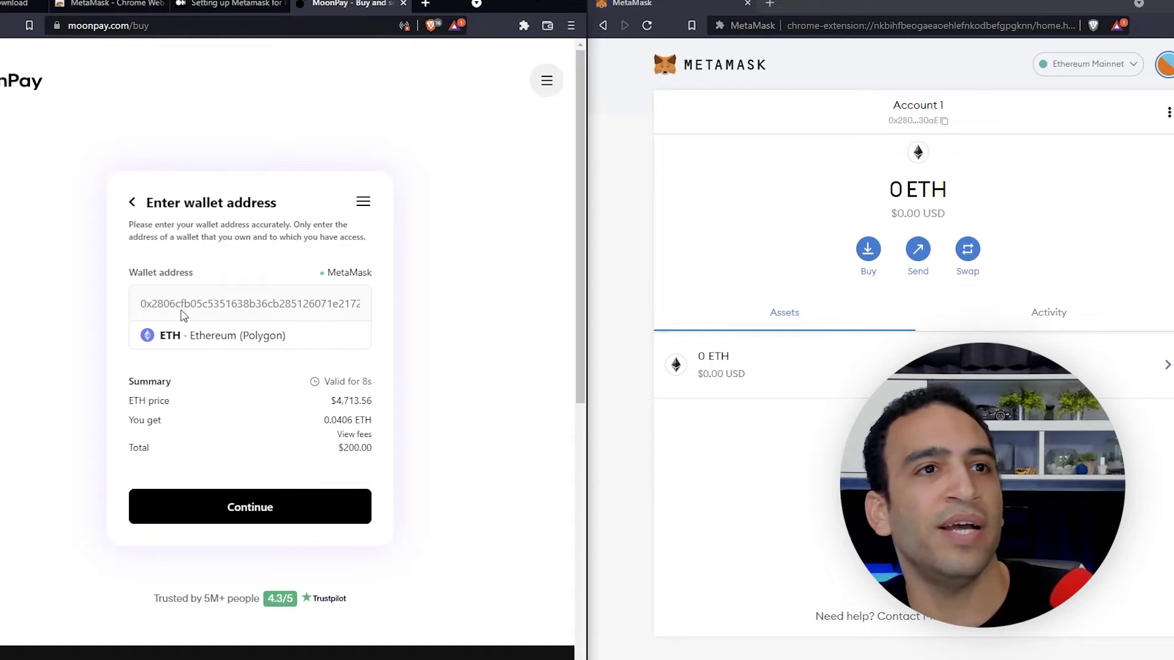
# - Verify the prefilled MetaMask wallet address, check the processing fee and continue to payment
pyautogui.moveTo(165, 304); pyautogui.dragTo(415, 320)
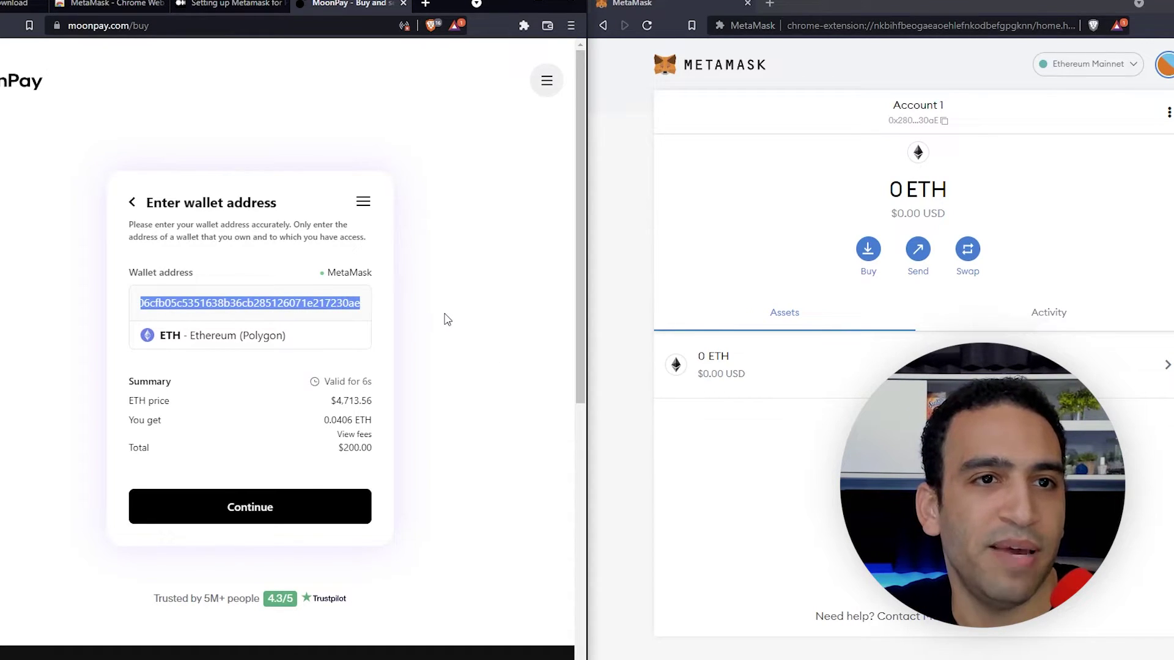
pyautogui.click(248, 420)
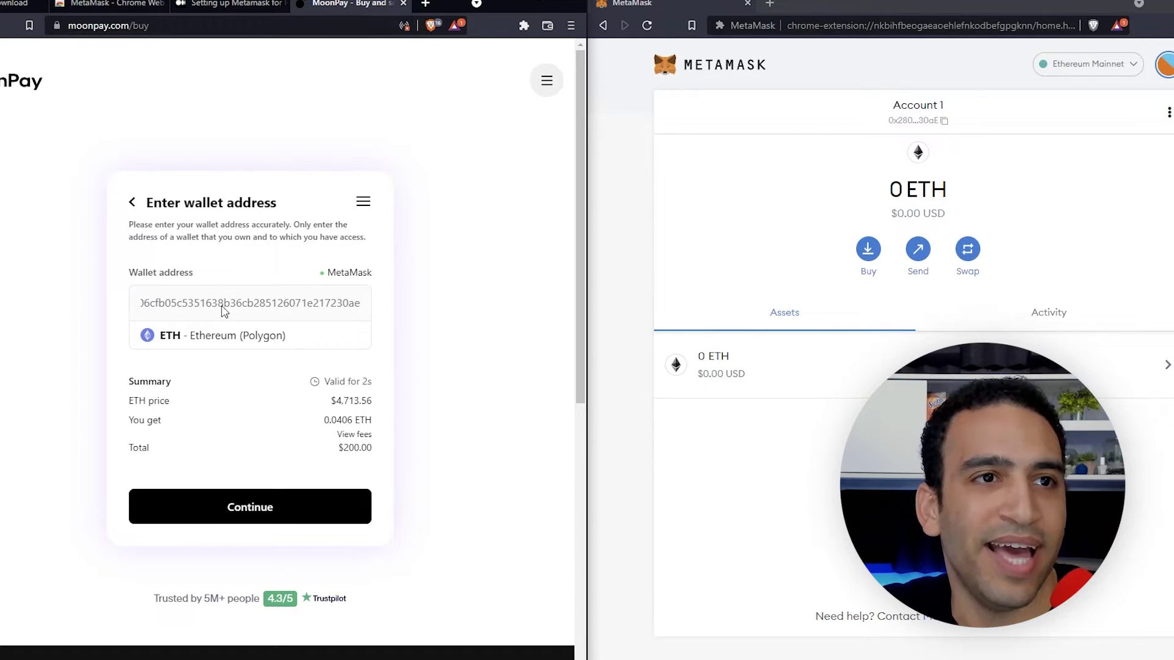
pyautogui.moveTo(225, 311); pyautogui.dragTo(106, 315)
pyautogui.click(148, 316)
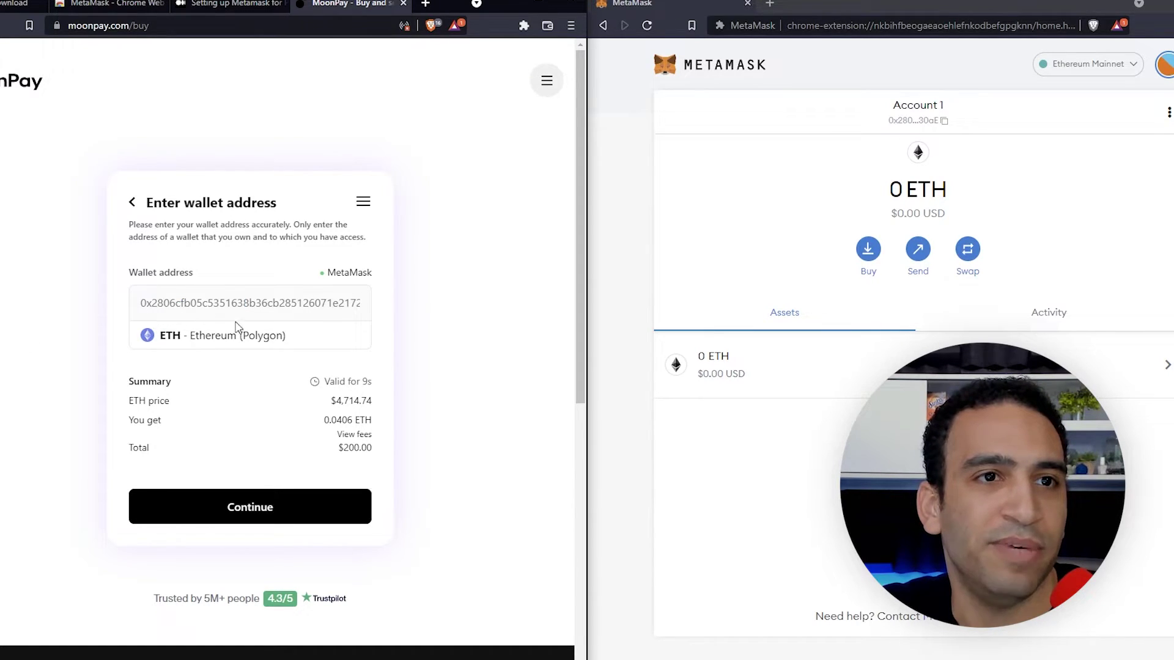
pyautogui.click(355, 435)
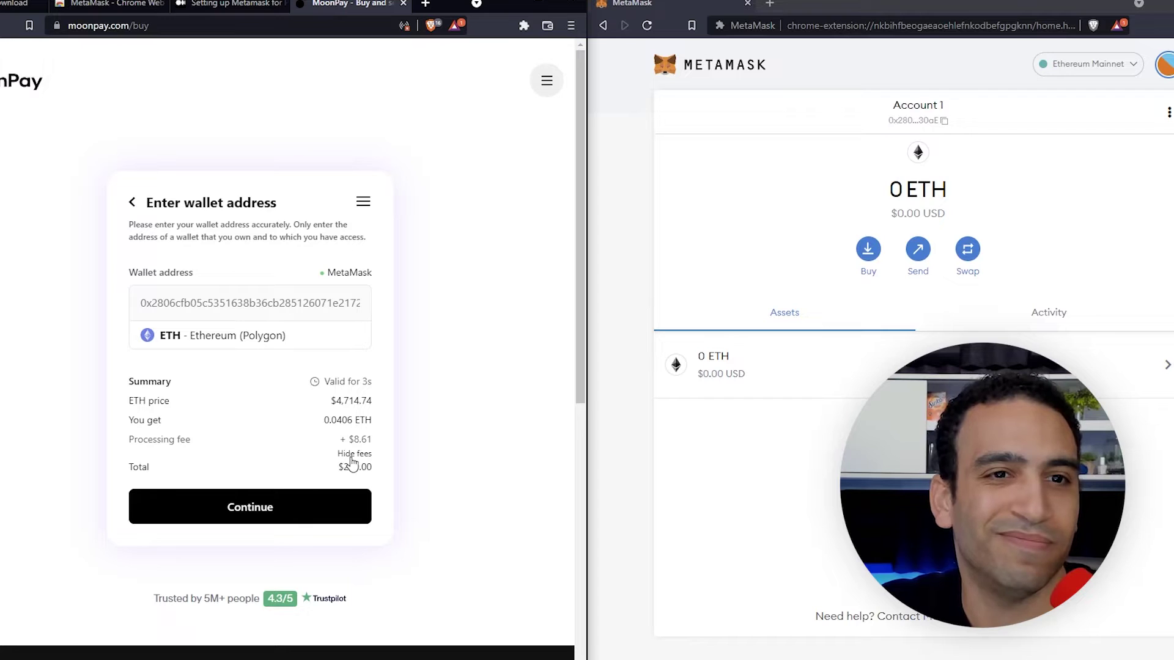
pyautogui.click(355, 454)
pyautogui.click(309, 502)
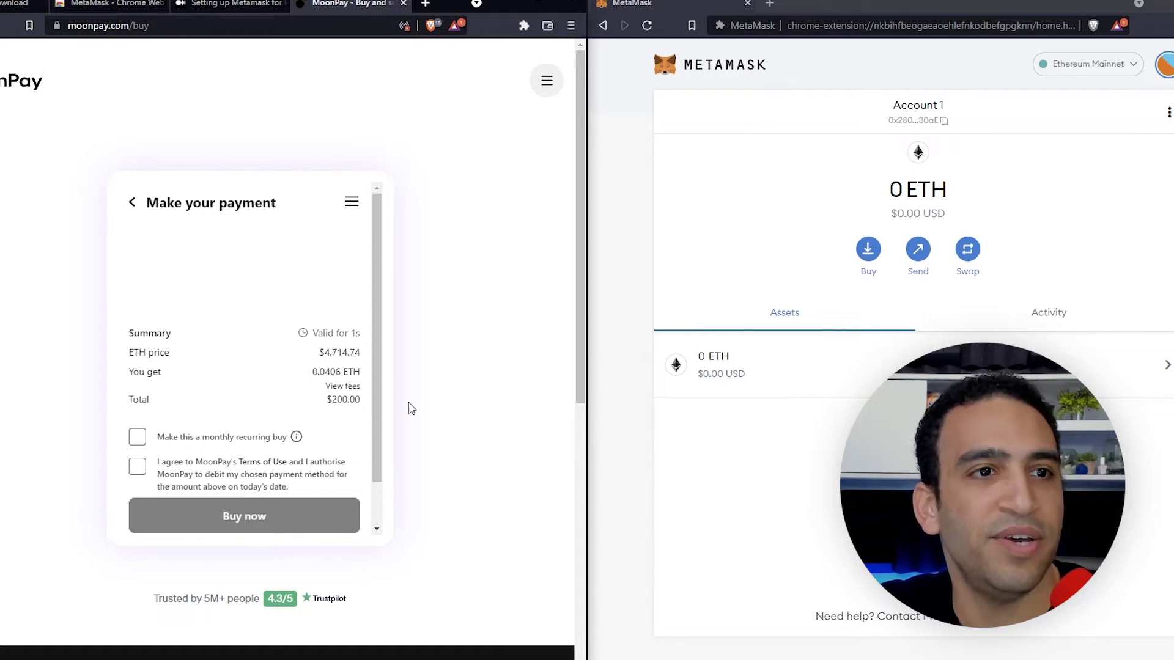
# - Accept the Terms of Use and place the $200 ETH (Polygon) order
pyautogui.scroll(-1, 240, 357)
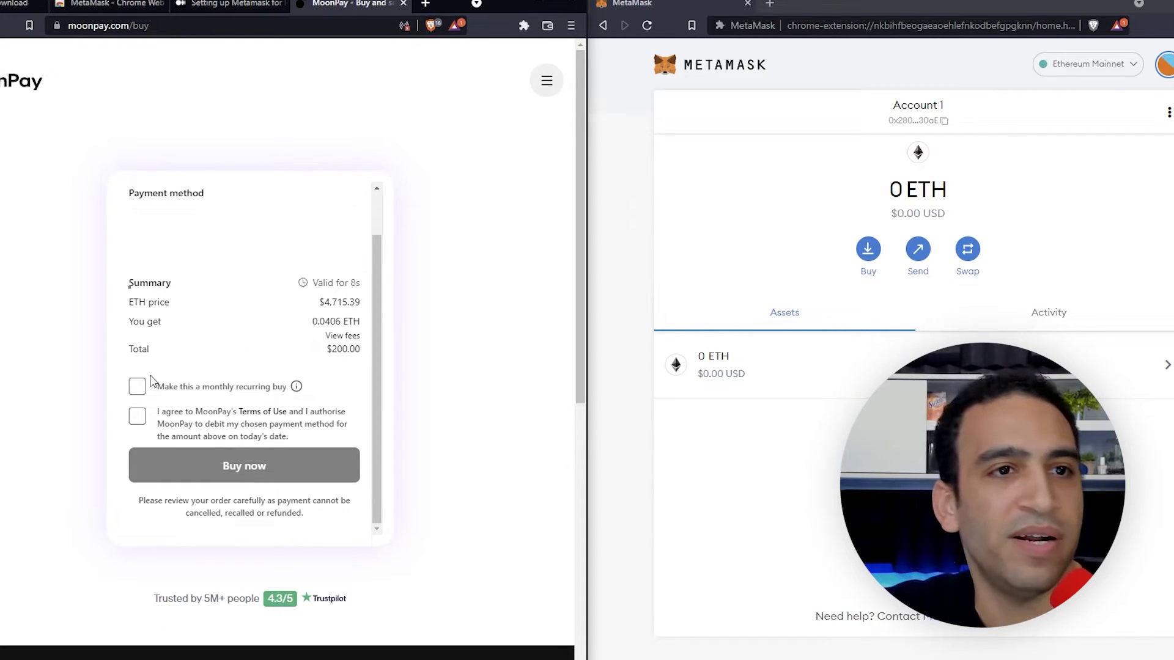
pyautogui.click(139, 419)
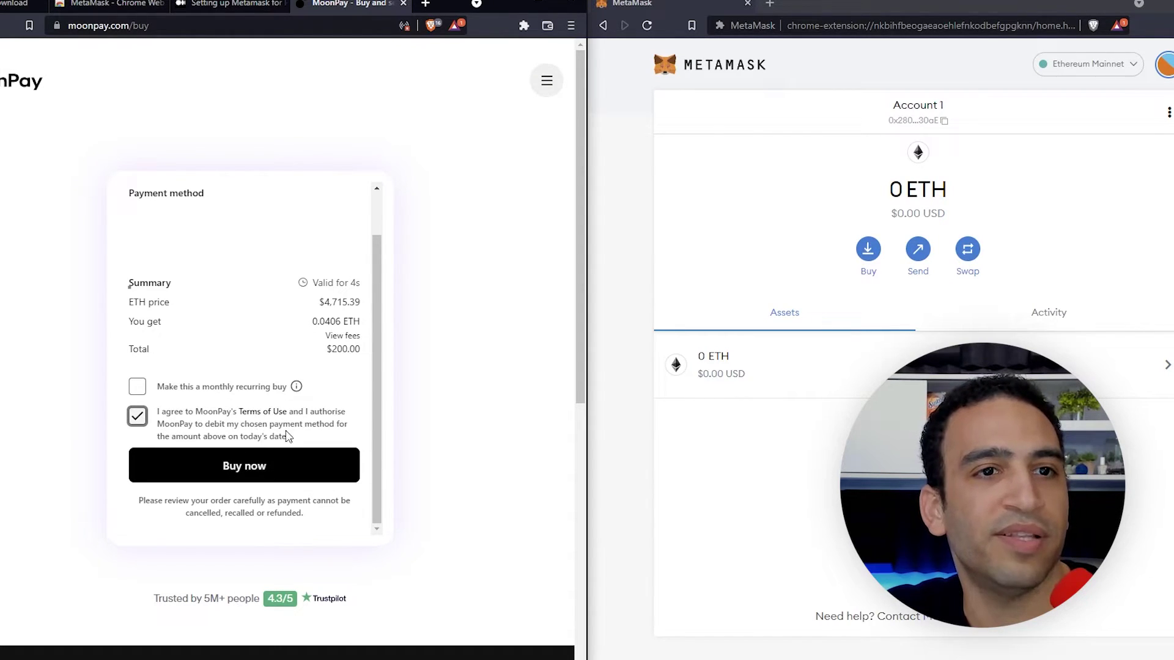
pyautogui.click(280, 460)
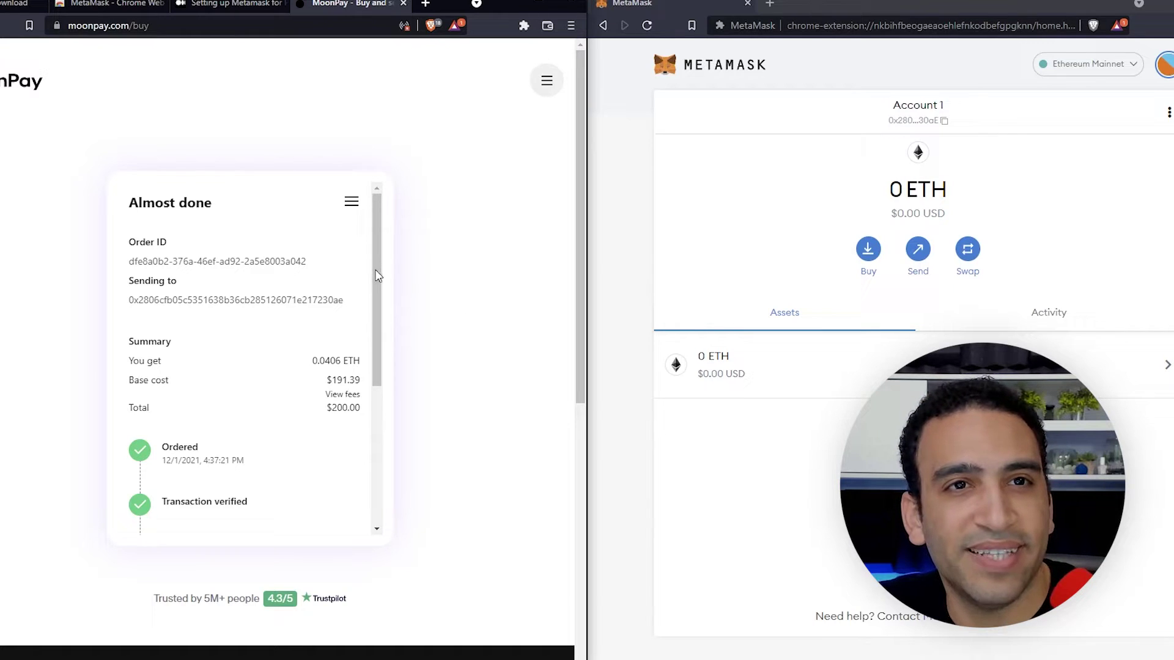
# - Reveal the processing fee of the placed $200 ETH (Polygon) order
pyautogui.moveTo(377, 275)
pyautogui.mouseDown()
pyautogui.moveTo(399, 450)
pyautogui.moveTo(398, 312)
pyautogui.moveTo(385, 275)
pyautogui.mouseUp()
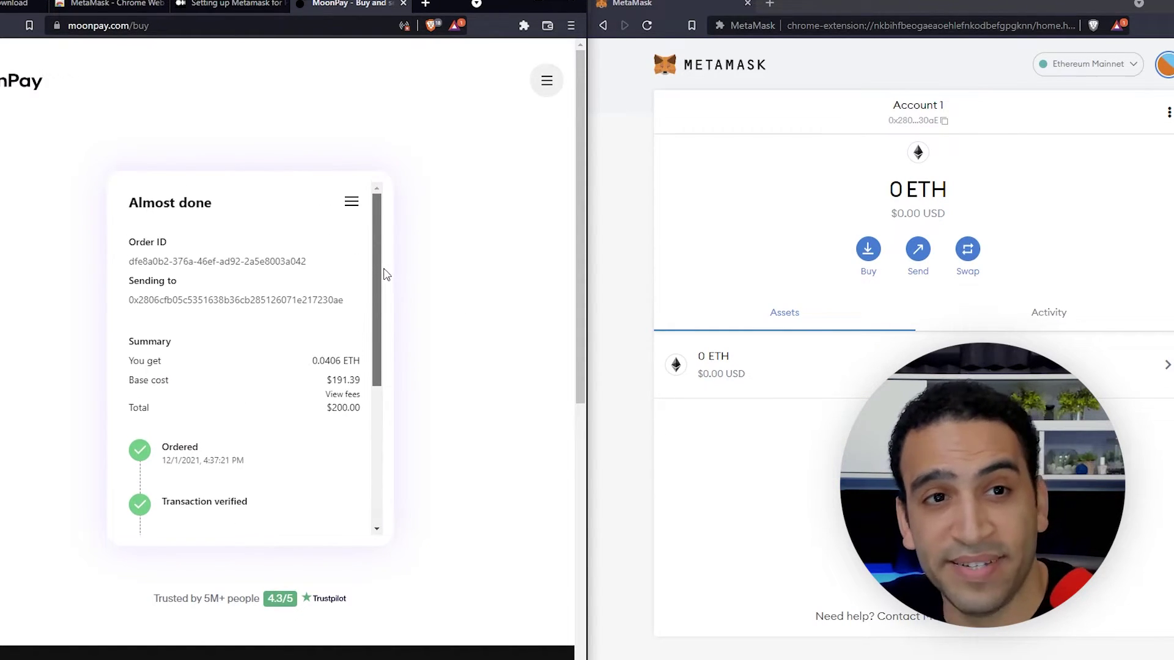
pyautogui.click(343, 394)
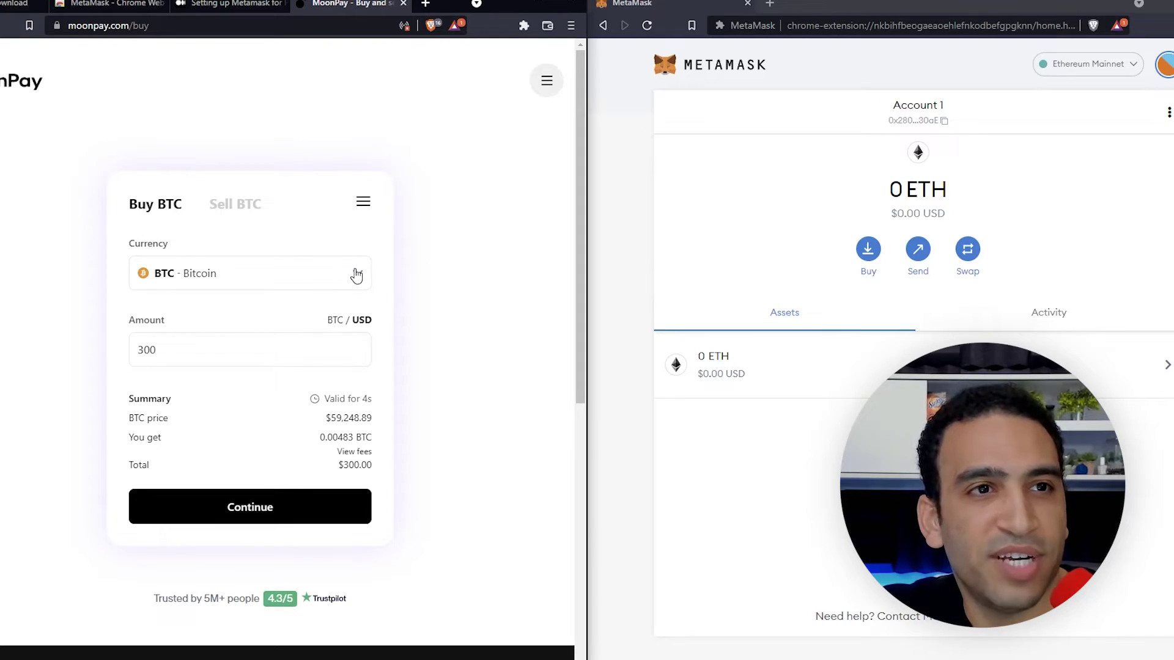
# - Search 'mati' in the currency list and choose MATIC - Polygon (Polygon)
pyautogui.click(356, 276)
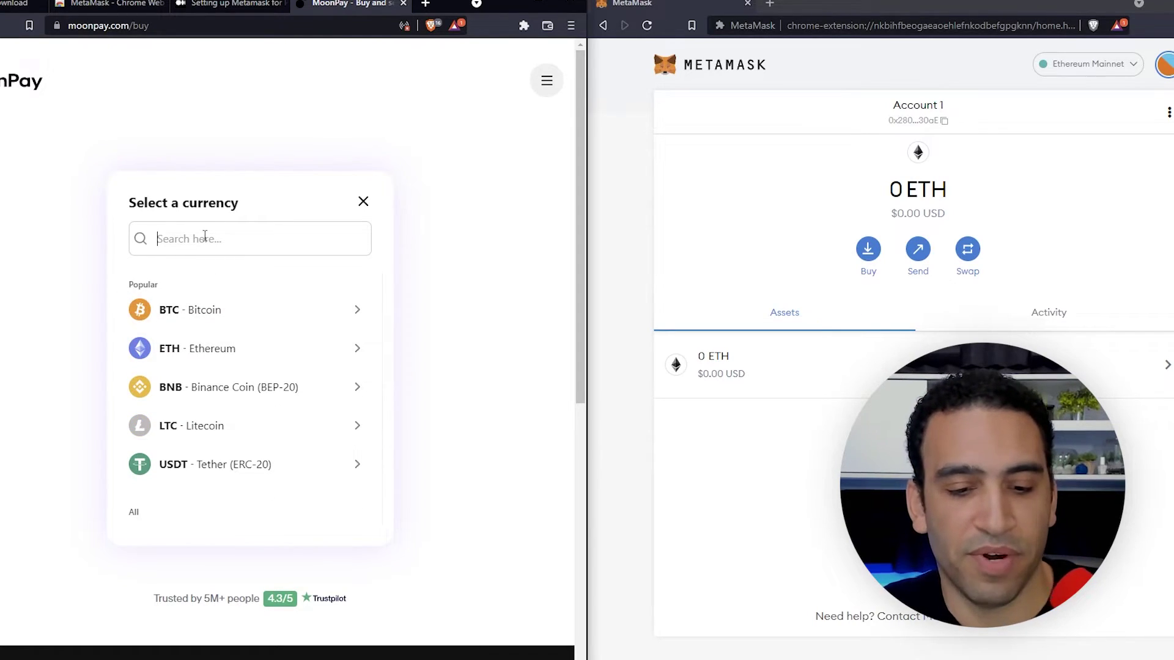
pyautogui.write('matic')
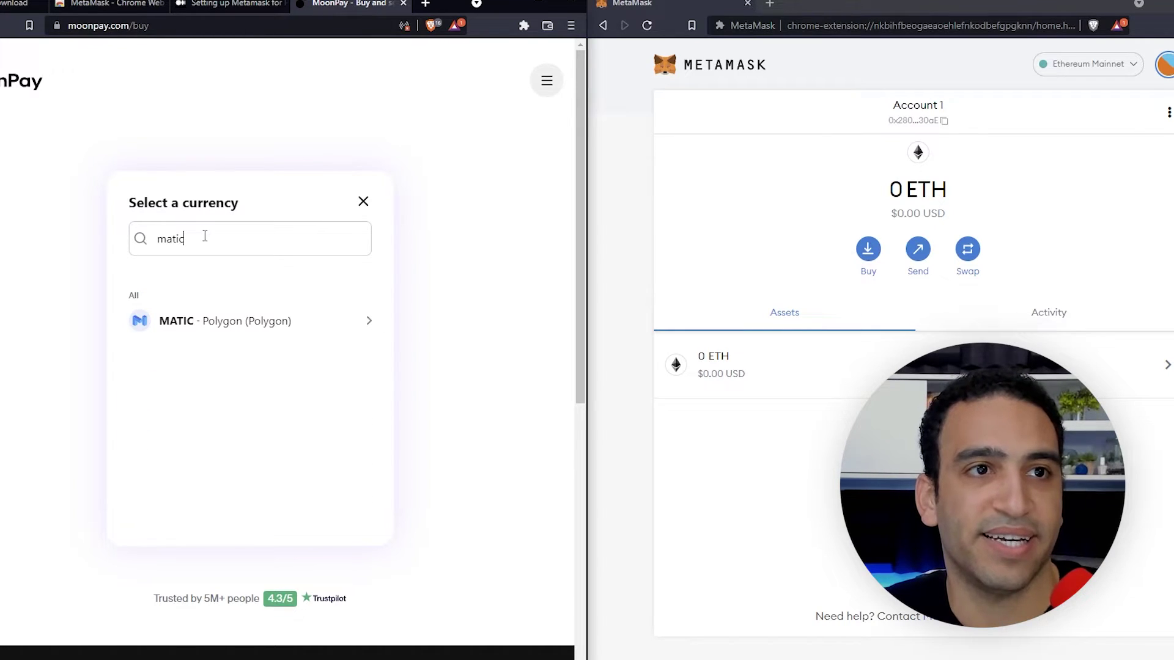
pyautogui.click(226, 320)
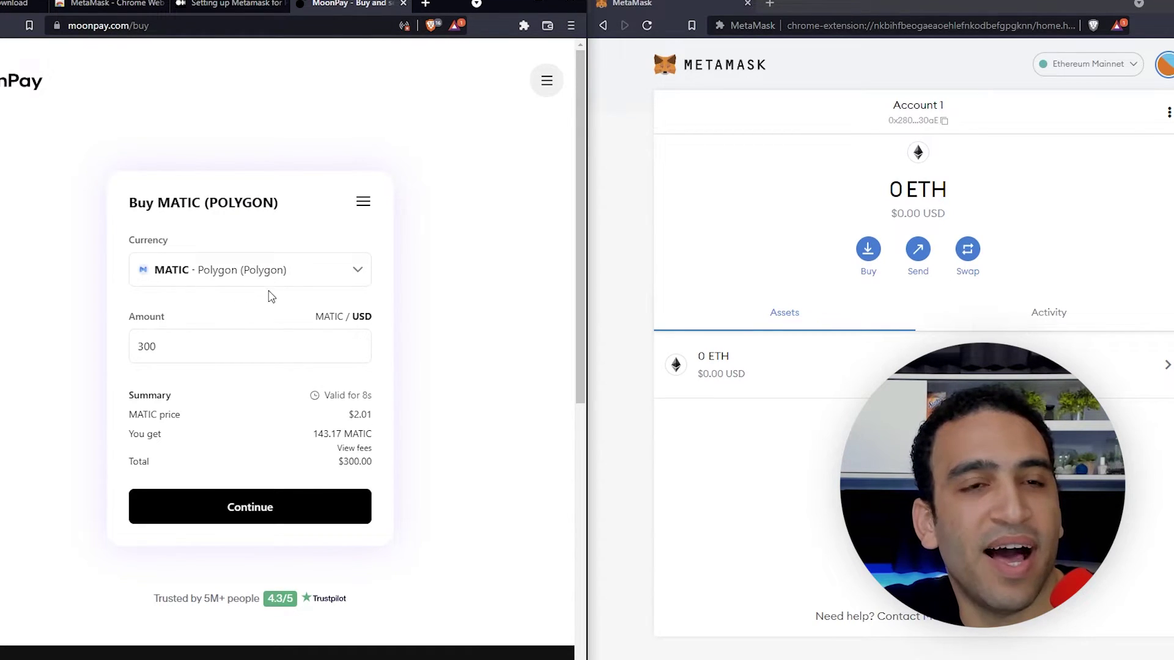
# - Set the amount to $200 (about 95.5 MATIC), review the fees and continue
pyautogui.moveTo(169, 350); pyautogui.dragTo(113, 351)
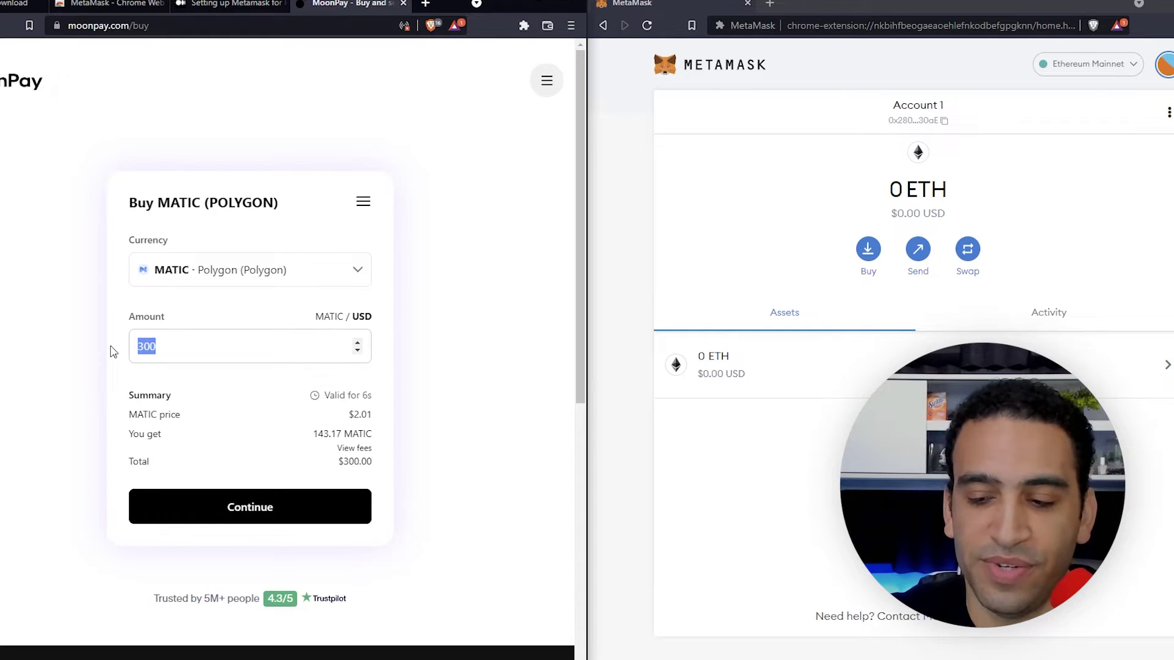
pyautogui.write('200')
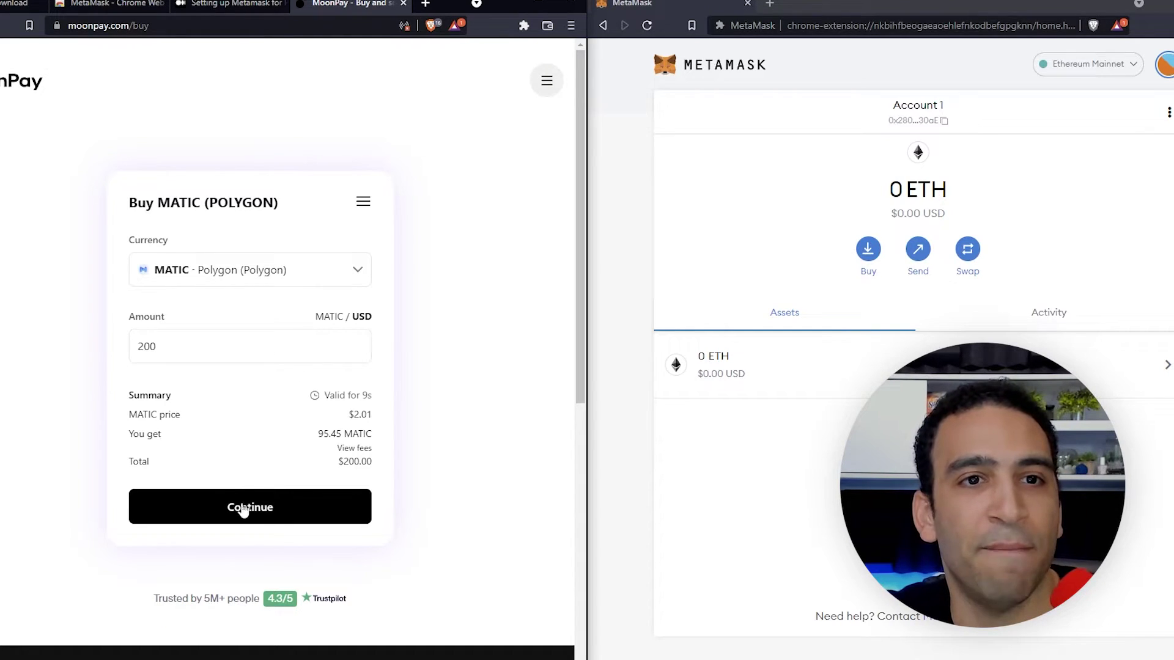
pyautogui.click(351, 449)
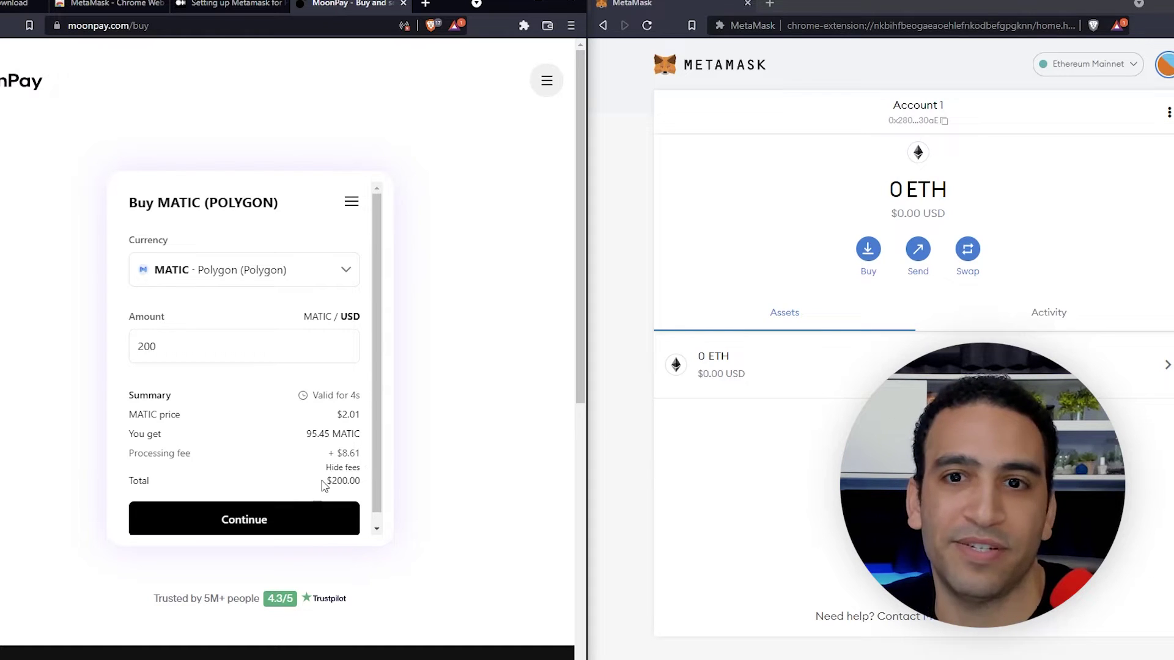
pyautogui.click(255, 517)
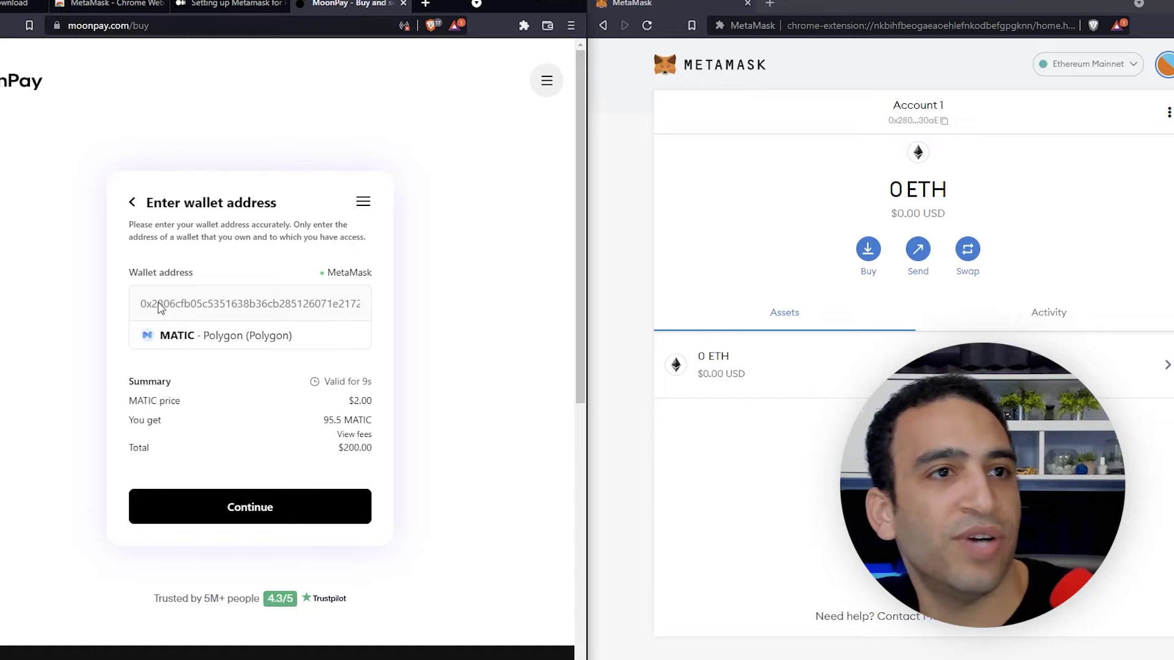
# - Verify the prefilled MetaMask wallet address and continue to the payment step
pyautogui.moveTo(285, 314); pyautogui.dragTo(487, 320)
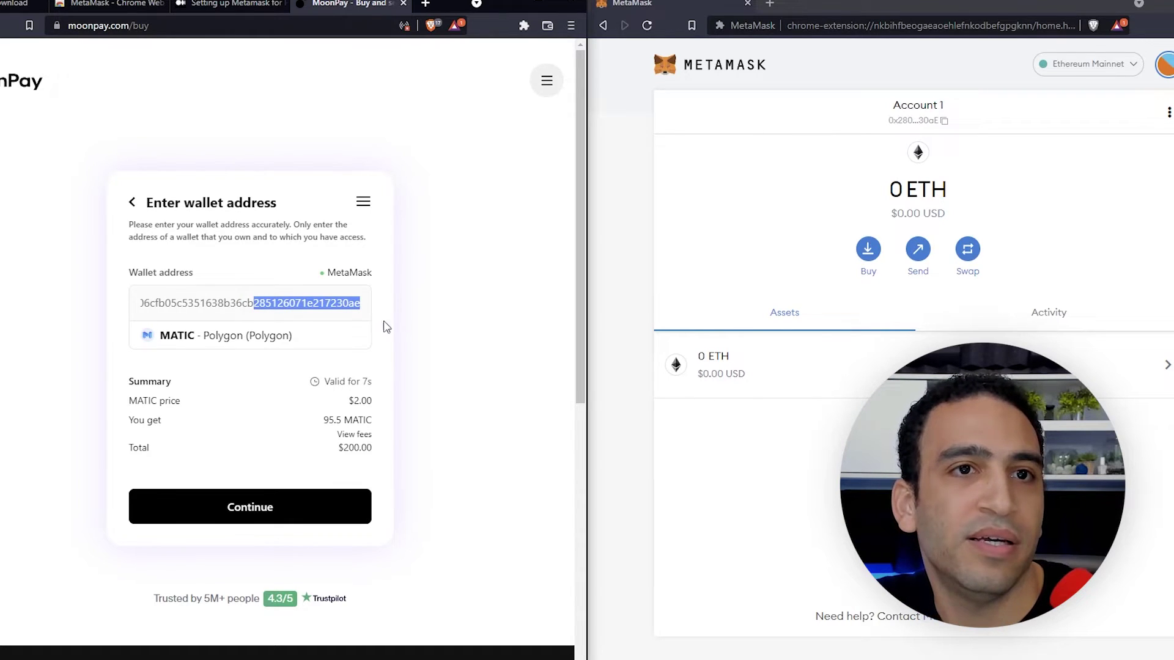
pyautogui.click(355, 313)
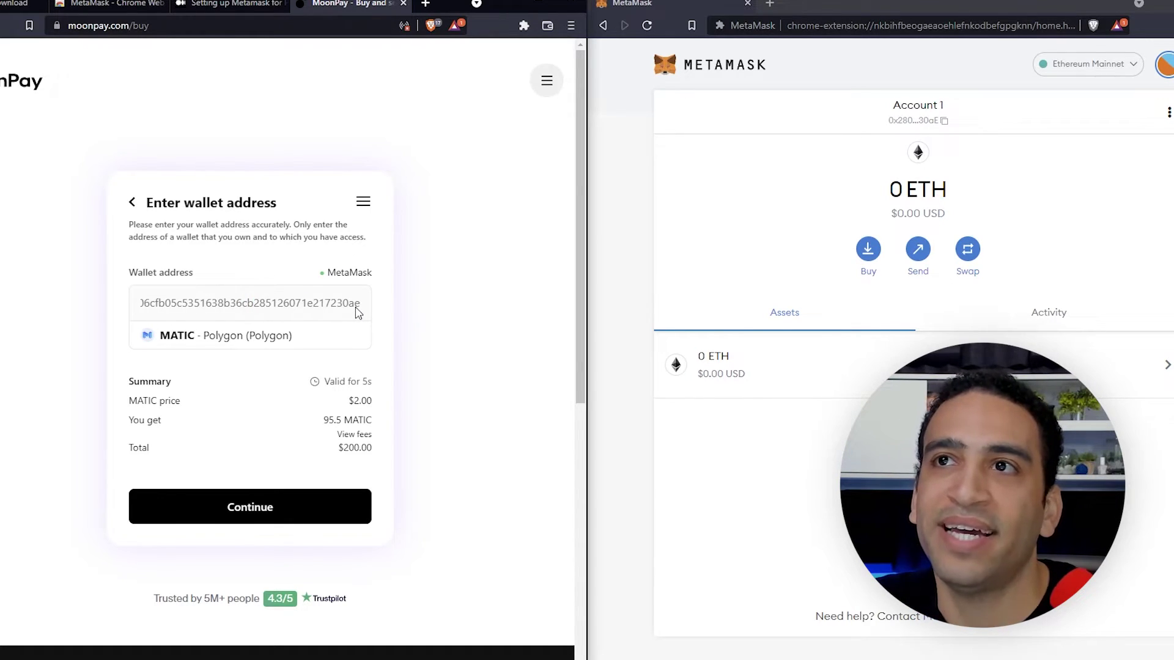
pyautogui.click(322, 519)
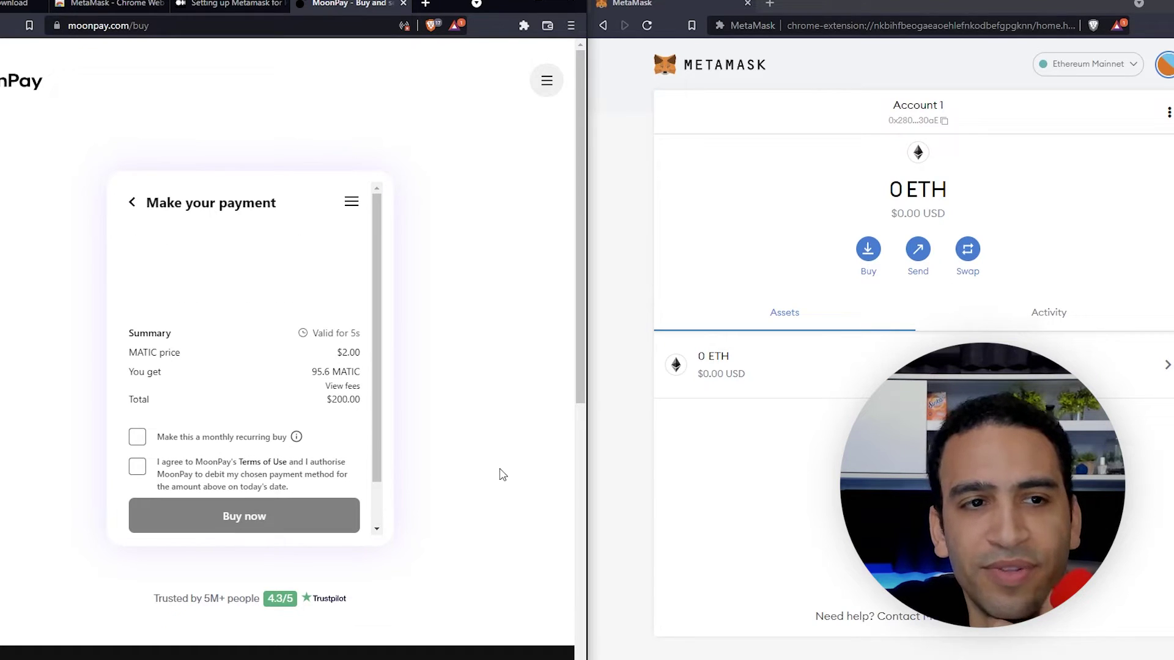
# - Accept the Terms of Use and place the $200 MATIC order
pyautogui.click(138, 468)
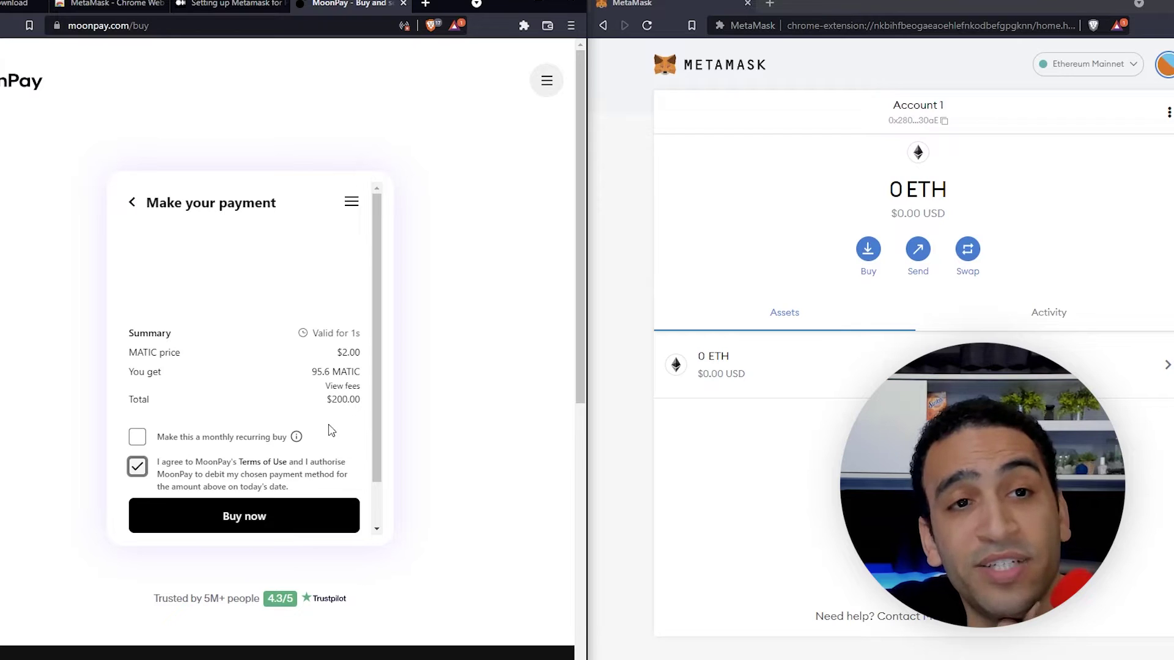
pyautogui.scroll(-1, 327, 428)
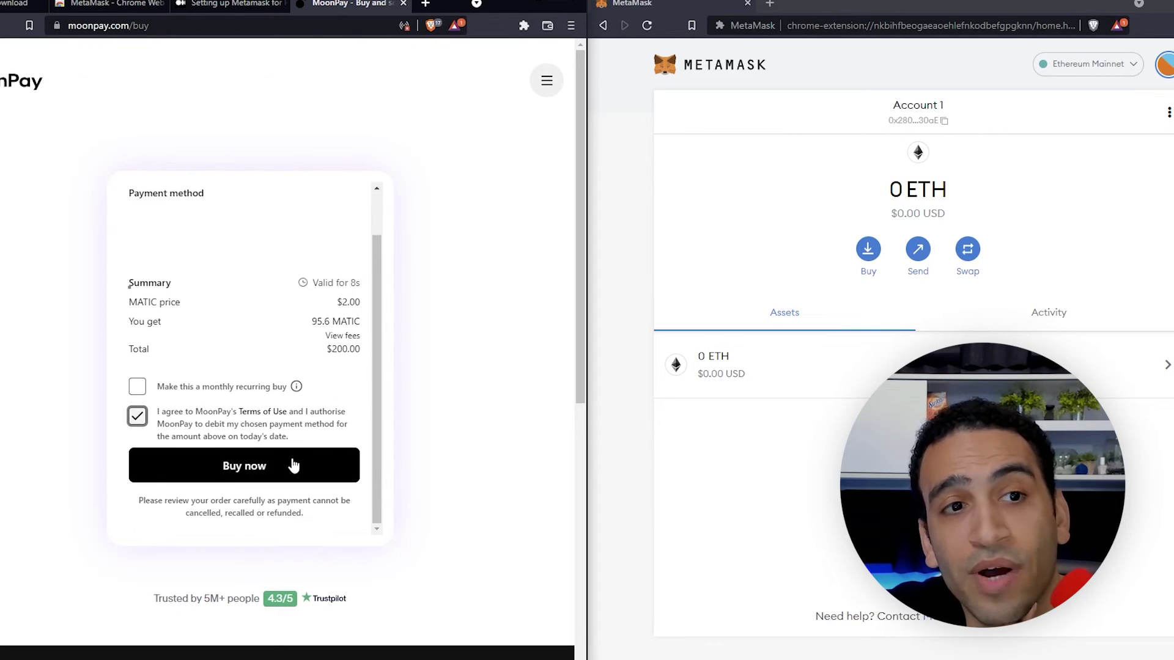
pyautogui.click(294, 464)
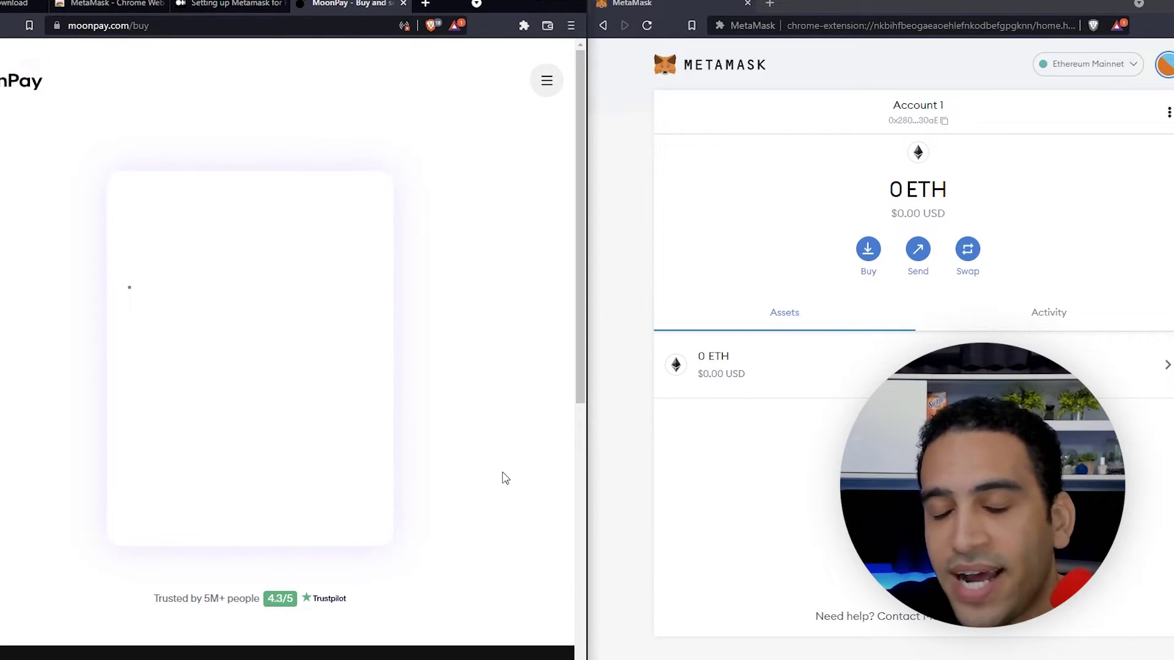
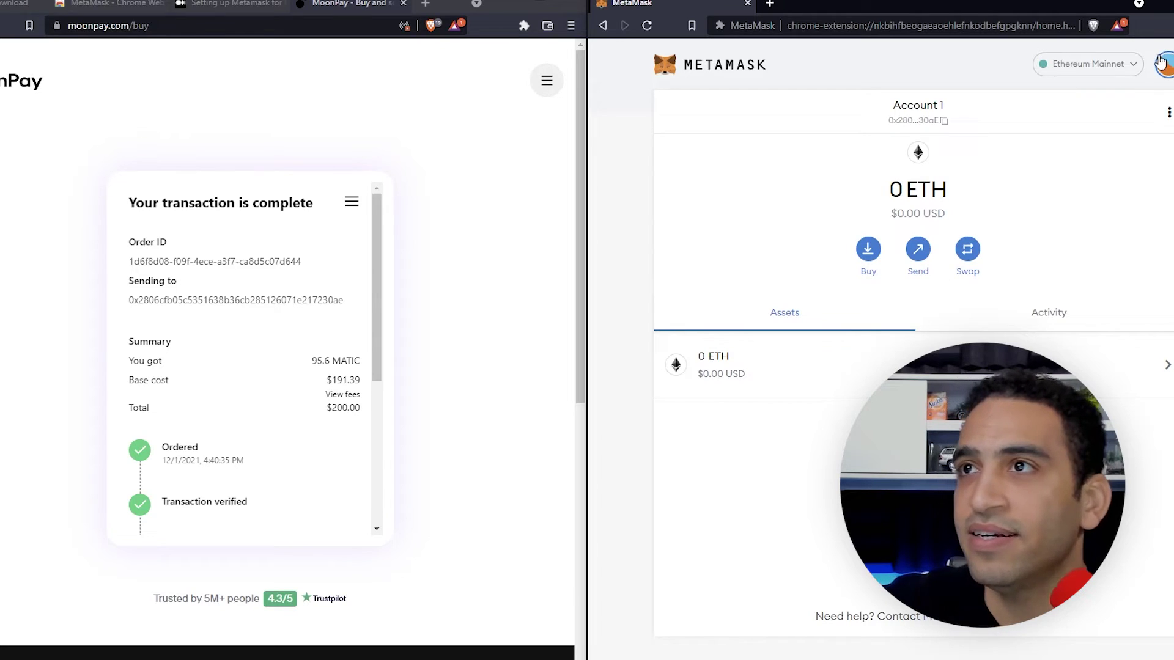
# - Switch the wallet to the Polygon network and check the 95.61 MATIC balance
pyautogui.click(1139, 66)
pyautogui.click(1056, 189)
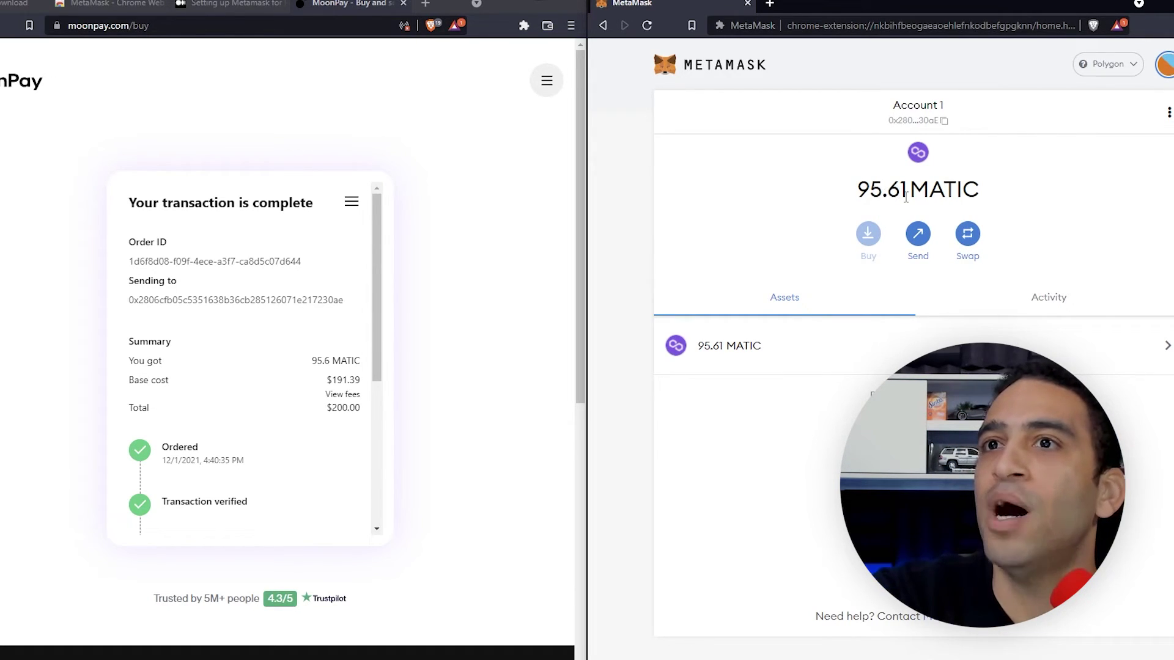
pyautogui.moveTo(908, 193); pyautogui.dragTo(861, 193)
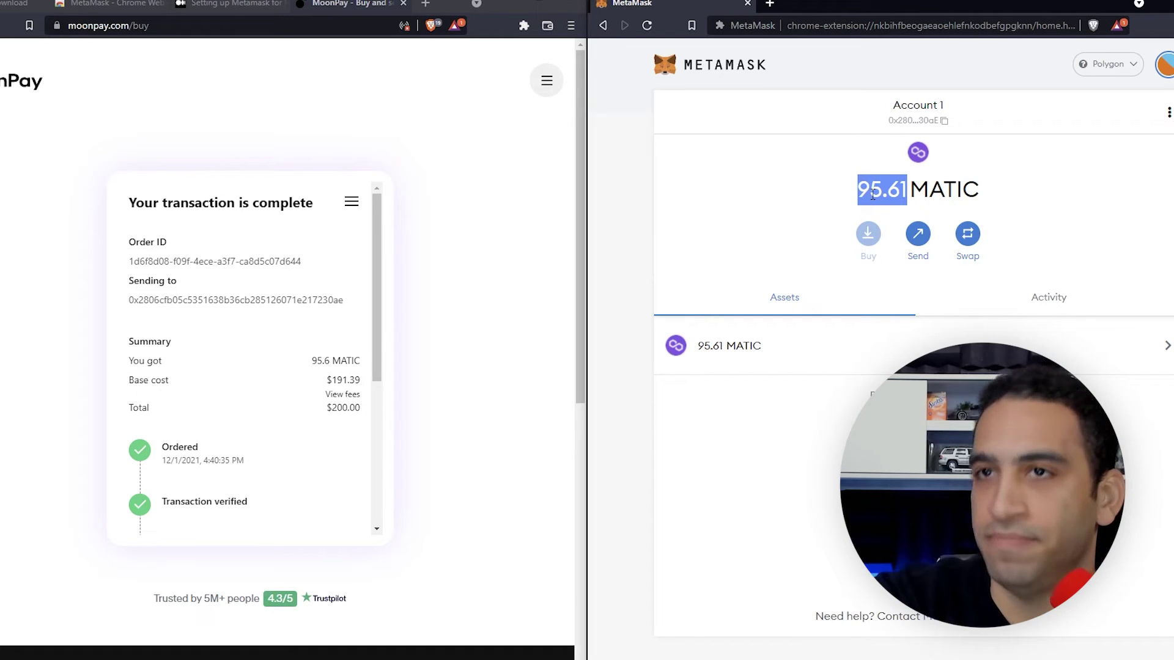
pyautogui.click(882, 190)
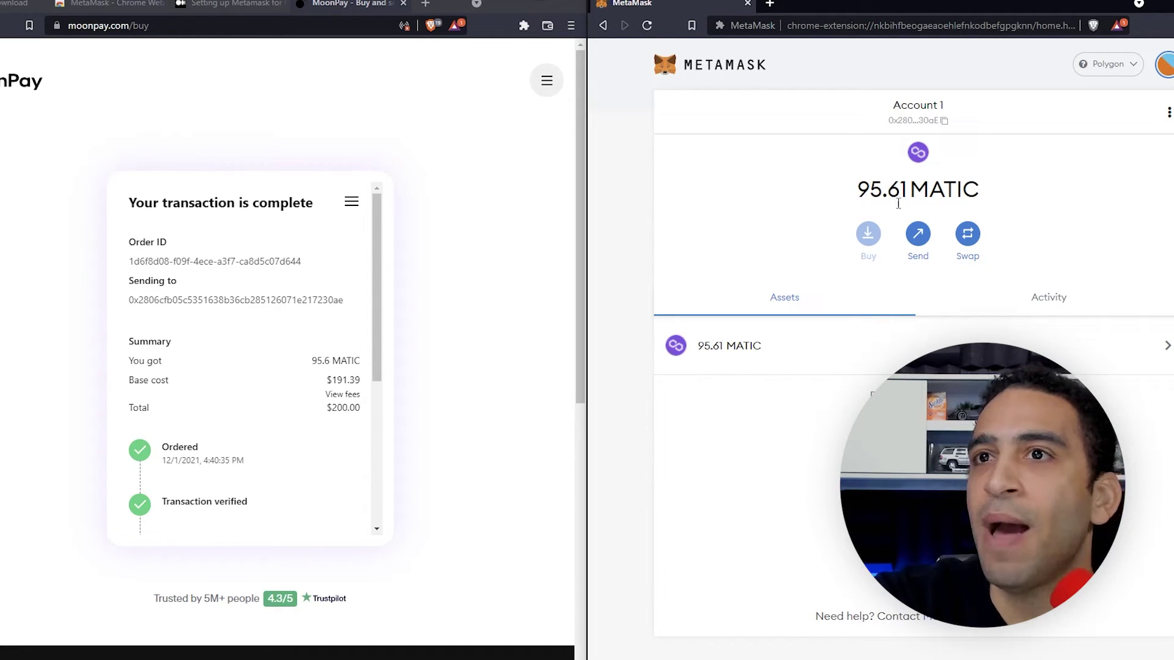
pyautogui.moveTo(907, 190); pyautogui.dragTo(849, 193)
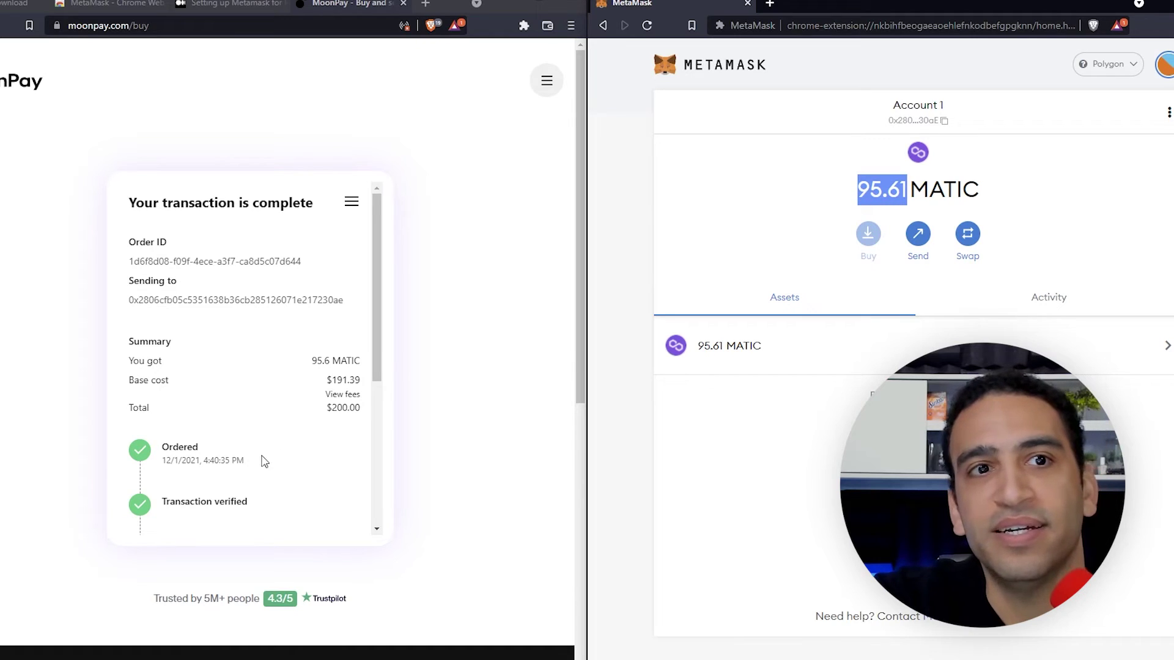
# - Compare it with the 95.6 MATIC received in MoonPay's order summary
pyautogui.moveTo(315, 360); pyautogui.dragTo(329, 361)
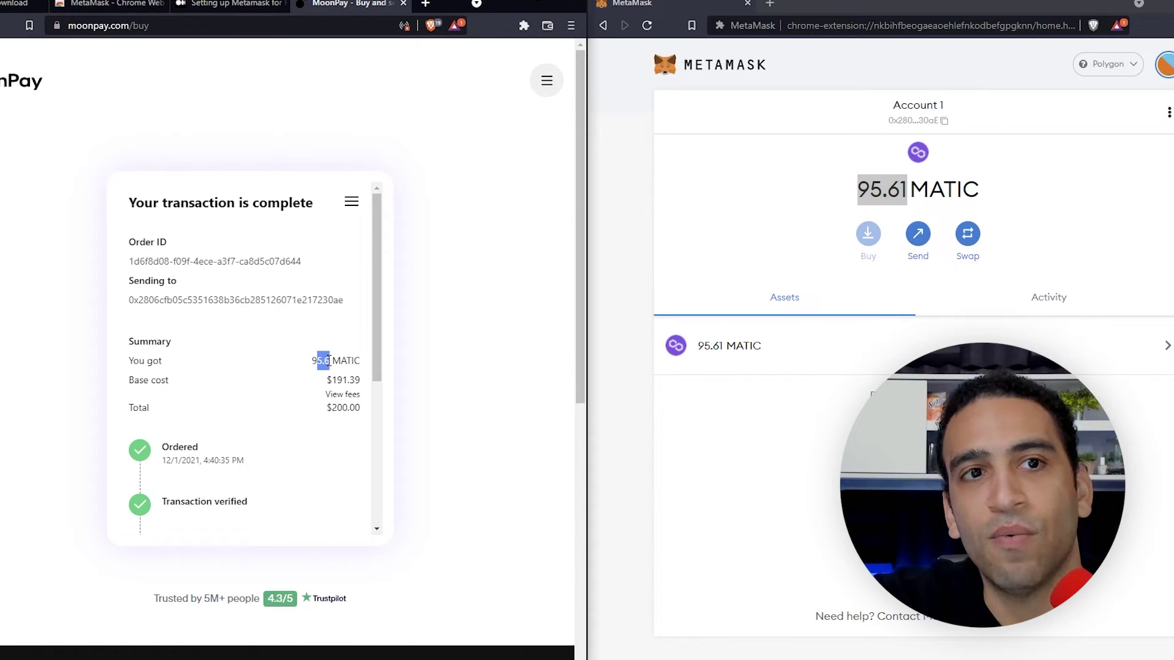
pyautogui.click(329, 361)
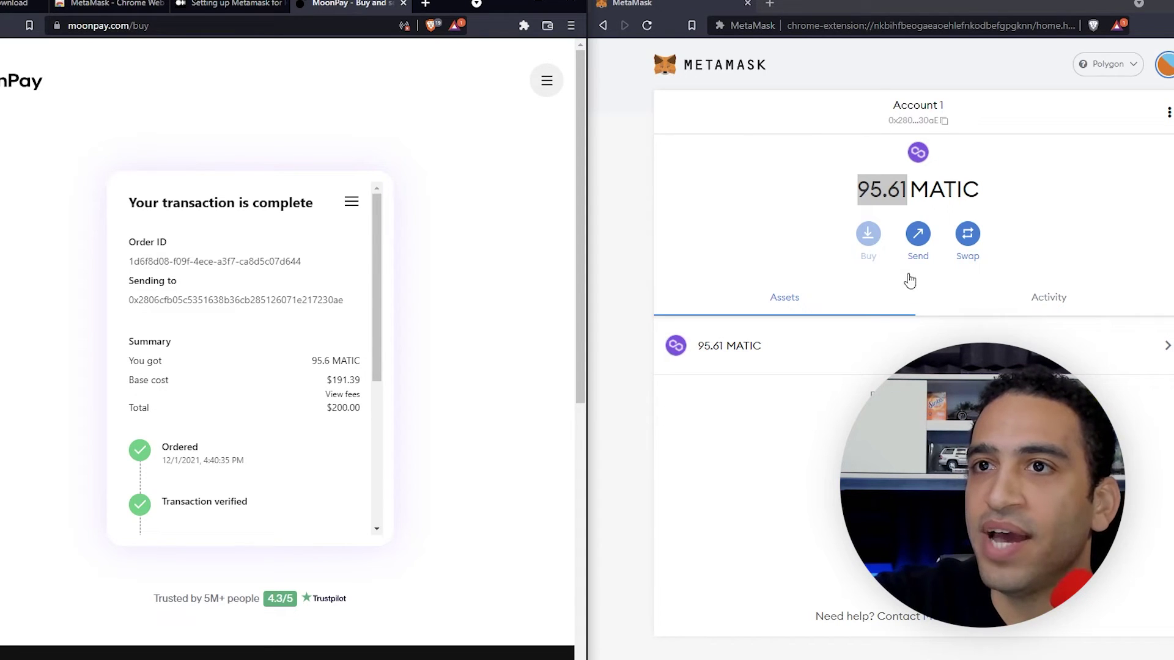
pyautogui.click(804, 243)
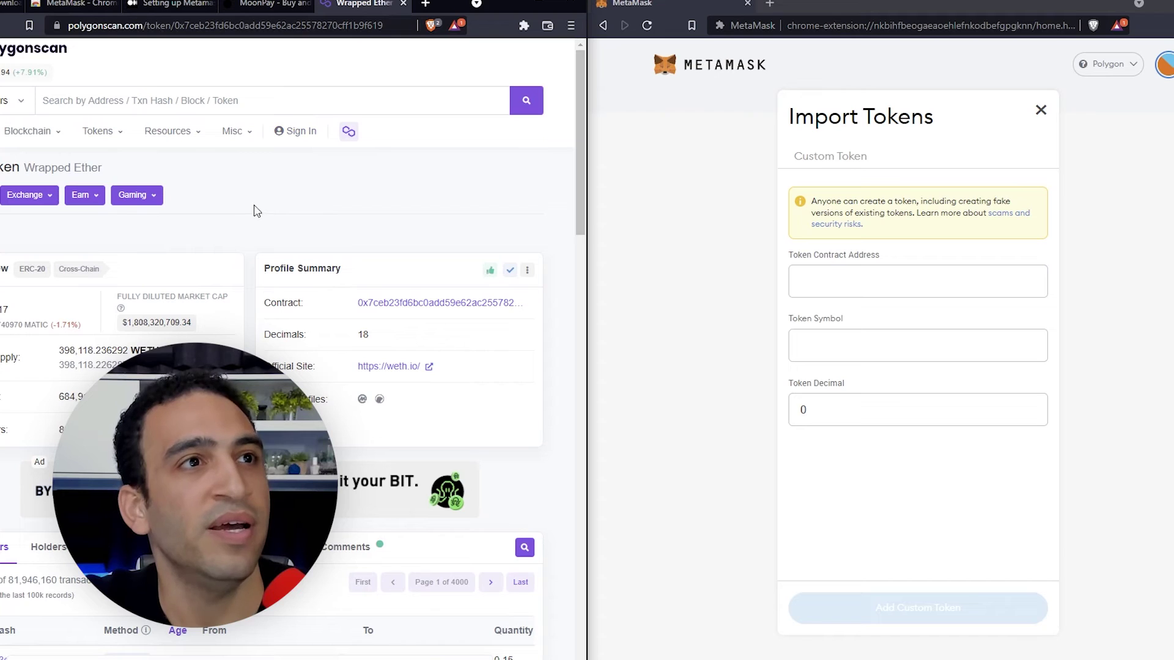
# - Copy the Wrapped Ether contract address from Polygonscan
pyautogui.moveTo(7, 167); pyautogui.dragTo(99, 165)
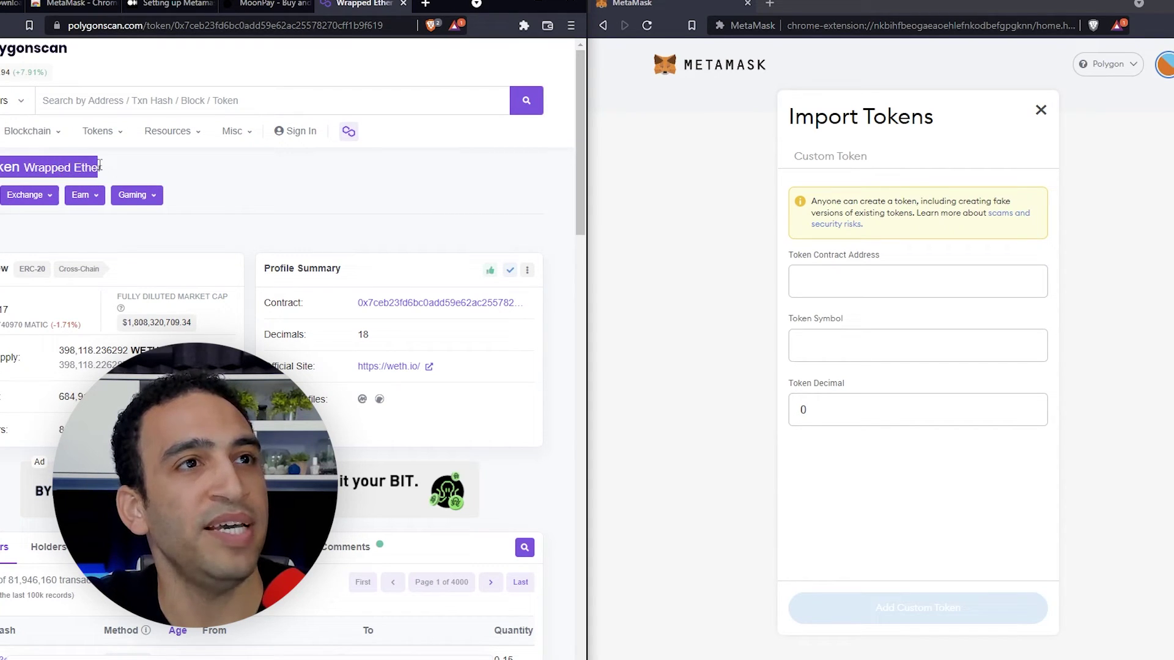
pyautogui.click(73, 171)
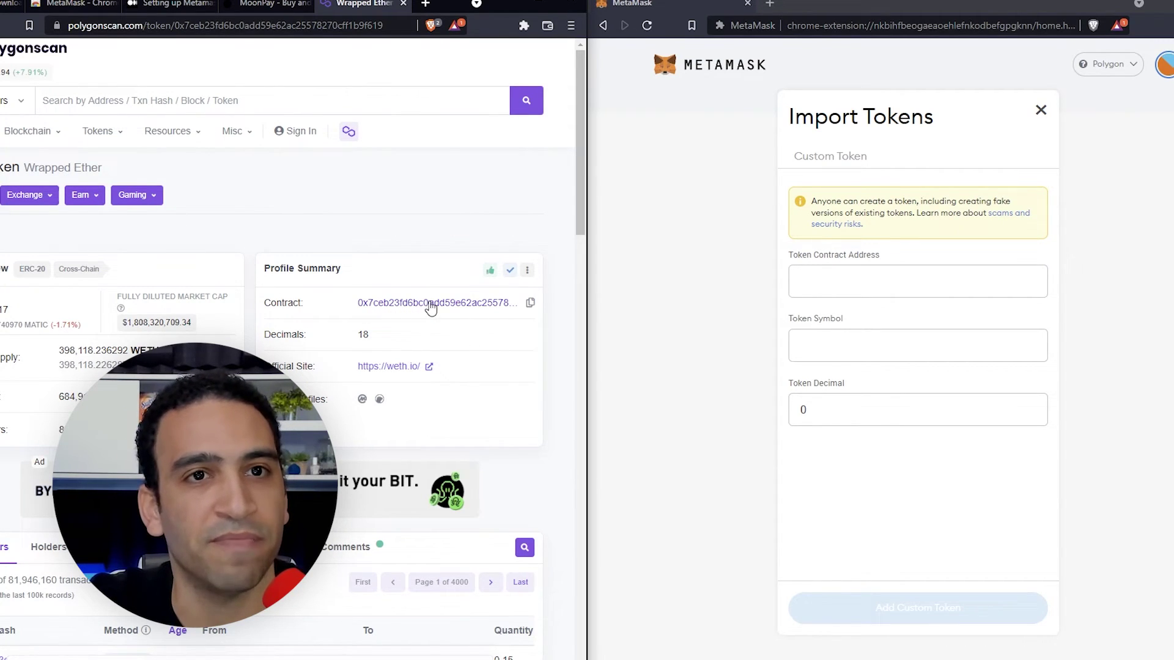
pyautogui.click(530, 305)
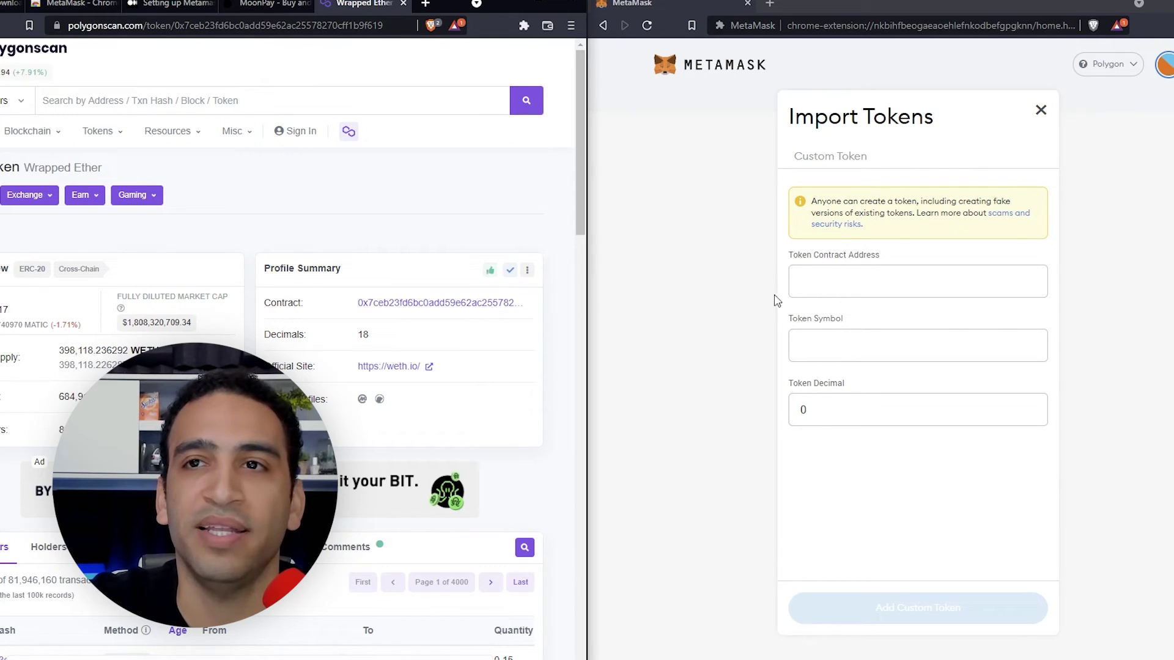
# - Paste it as the custom token contract address, auto-filling WETH with 18 decimals, and submit
pyautogui.click(854, 283)
pyautogui.hotkey('ctrl', 'v')
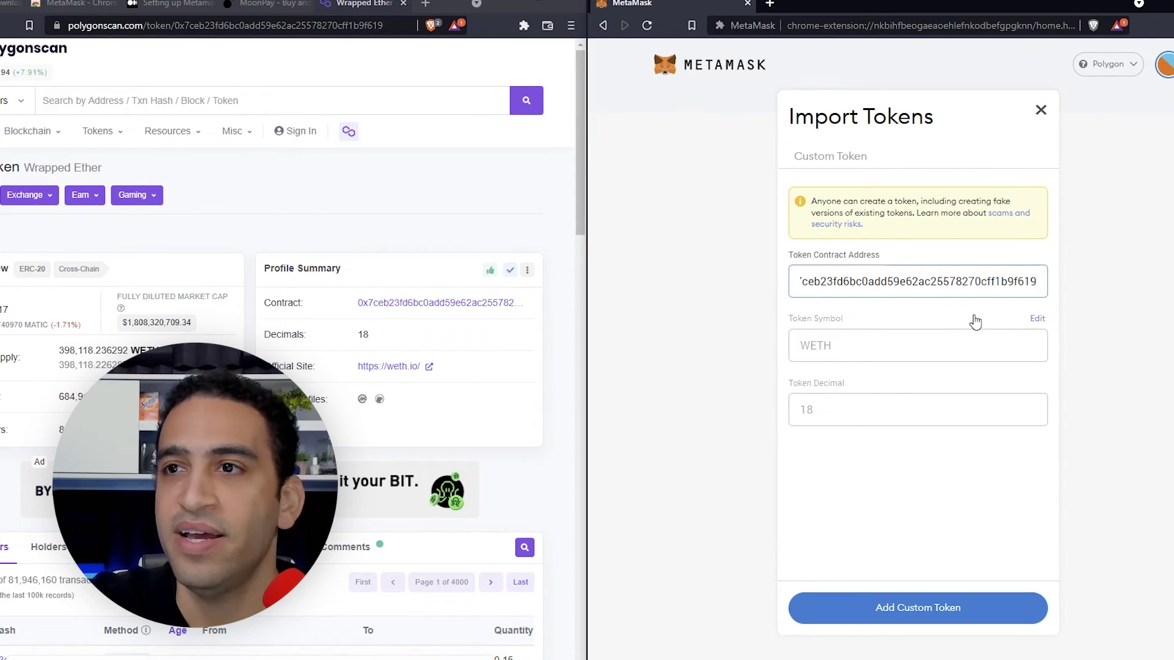
pyautogui.click(967, 313)
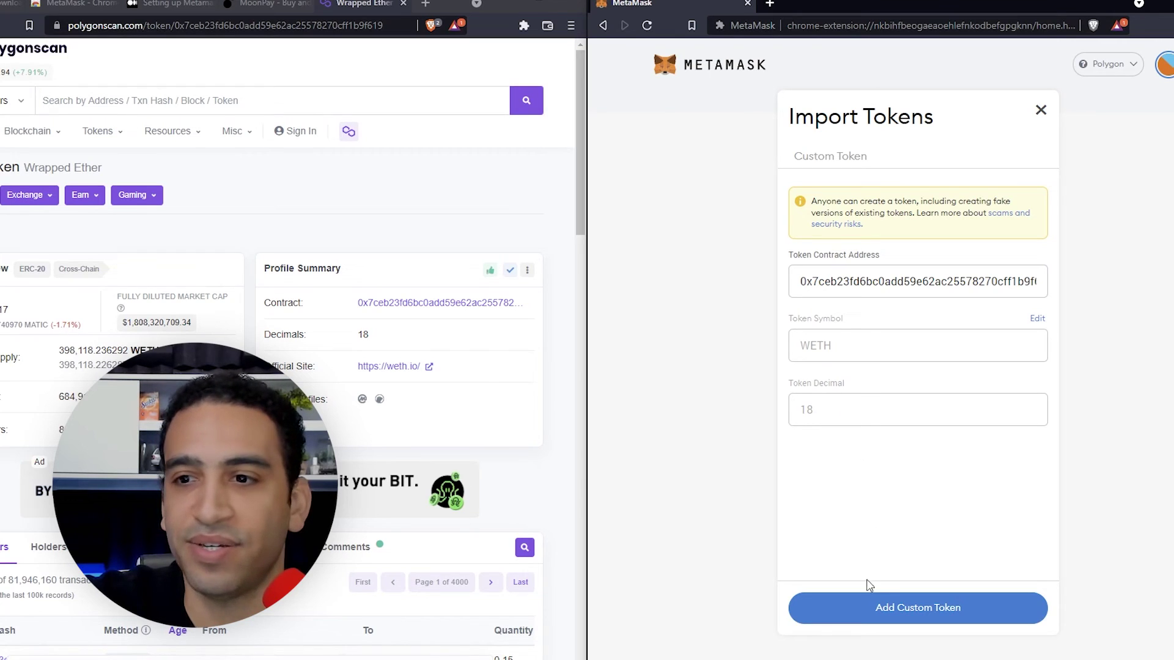
pyautogui.click(912, 608)
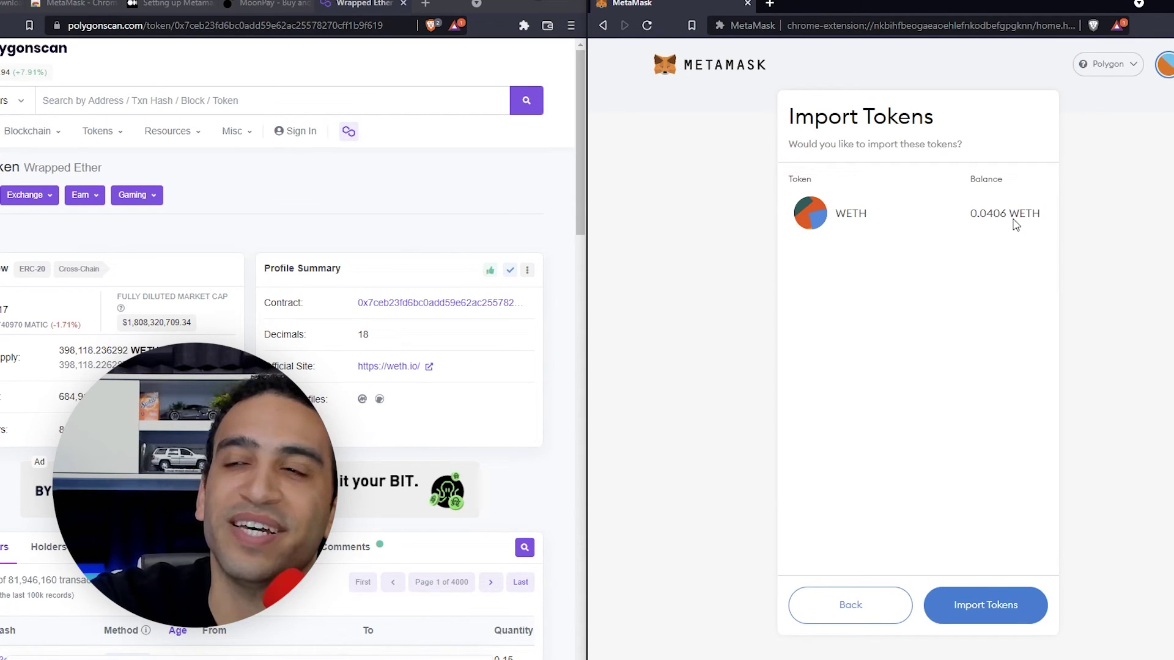
# - Confirm the 0.0406 WETH import, switch back to Ethereum Mainnet, and reload the wallet page
pyautogui.click(1012, 609)
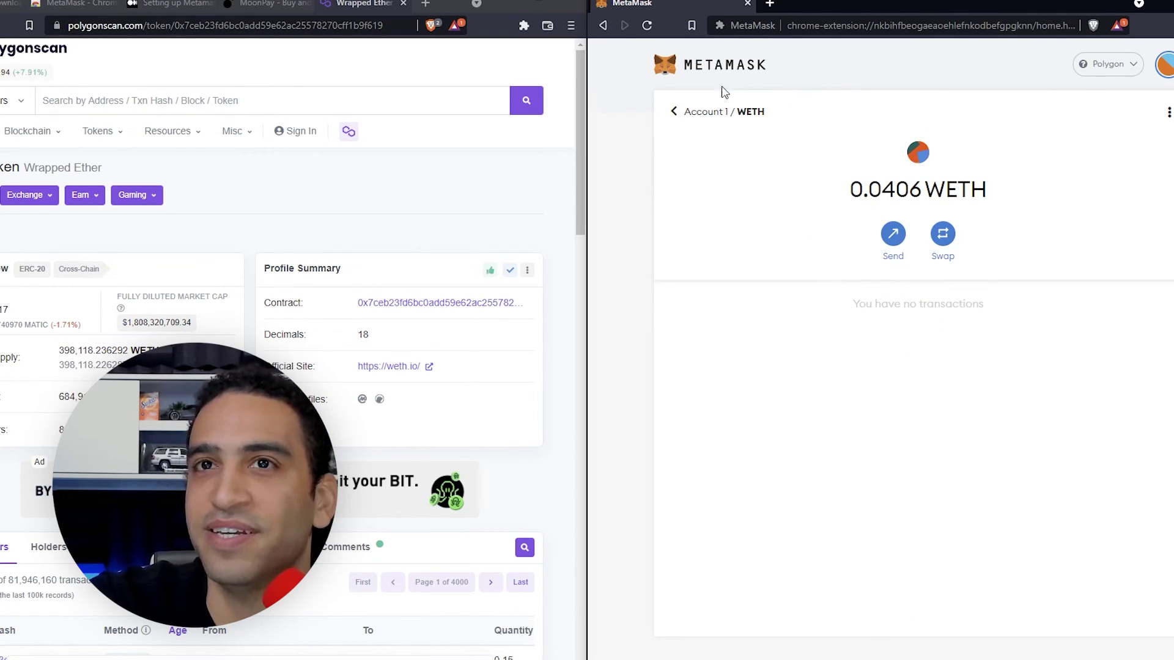
pyautogui.click(674, 112)
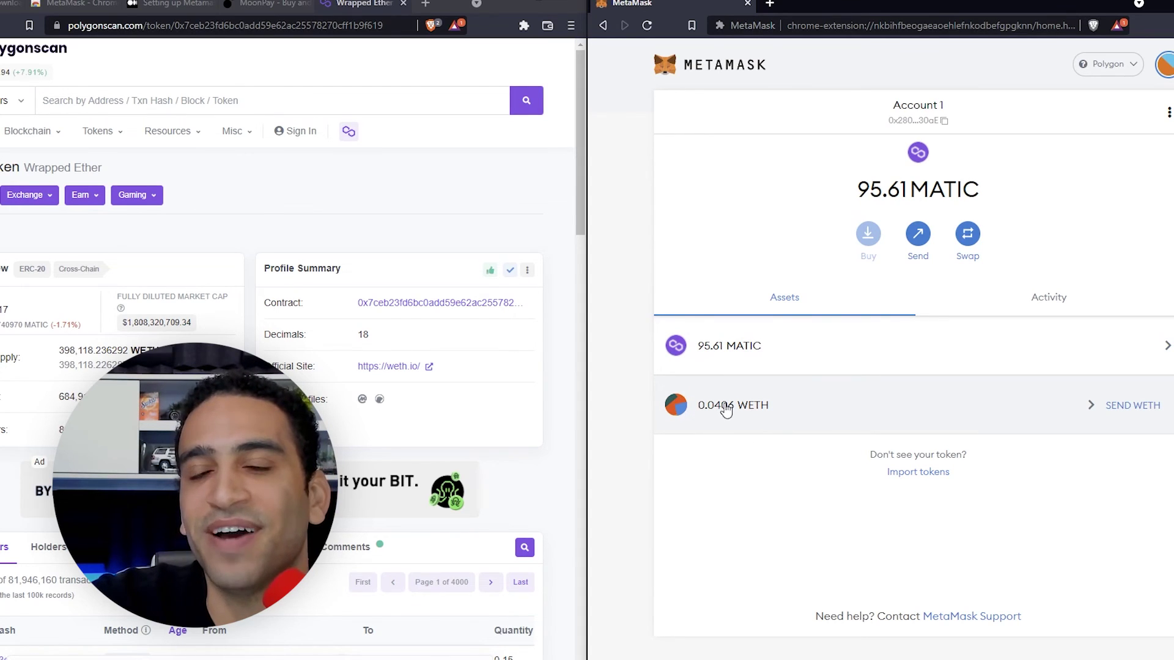
pyautogui.click(1135, 68)
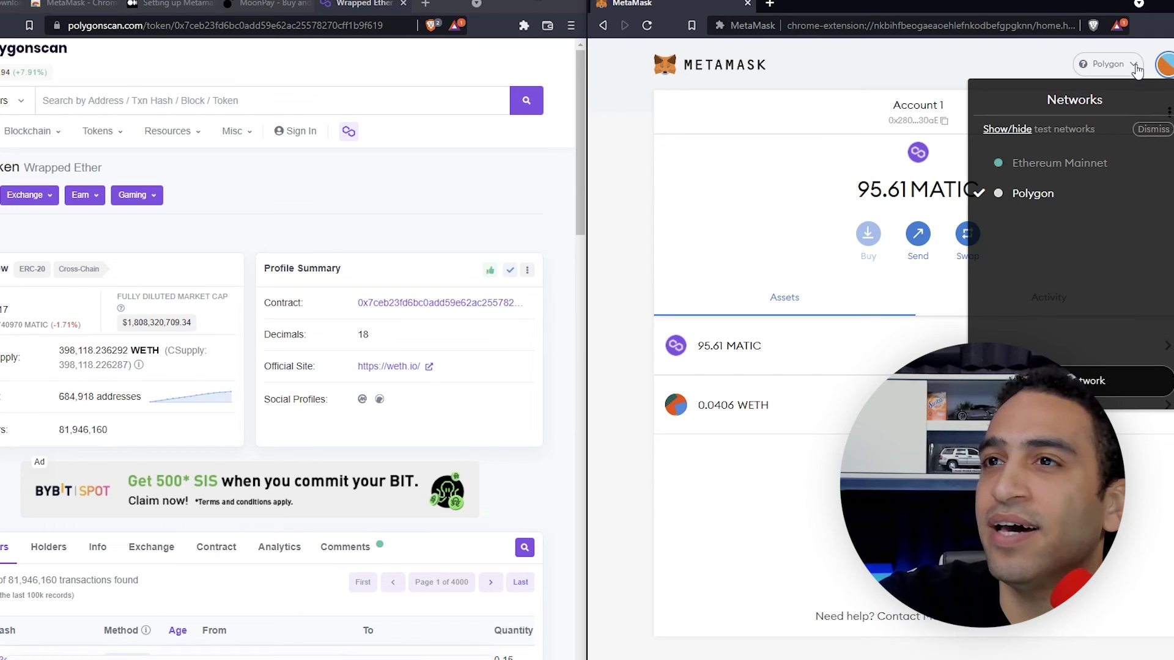
pyautogui.click(1034, 162)
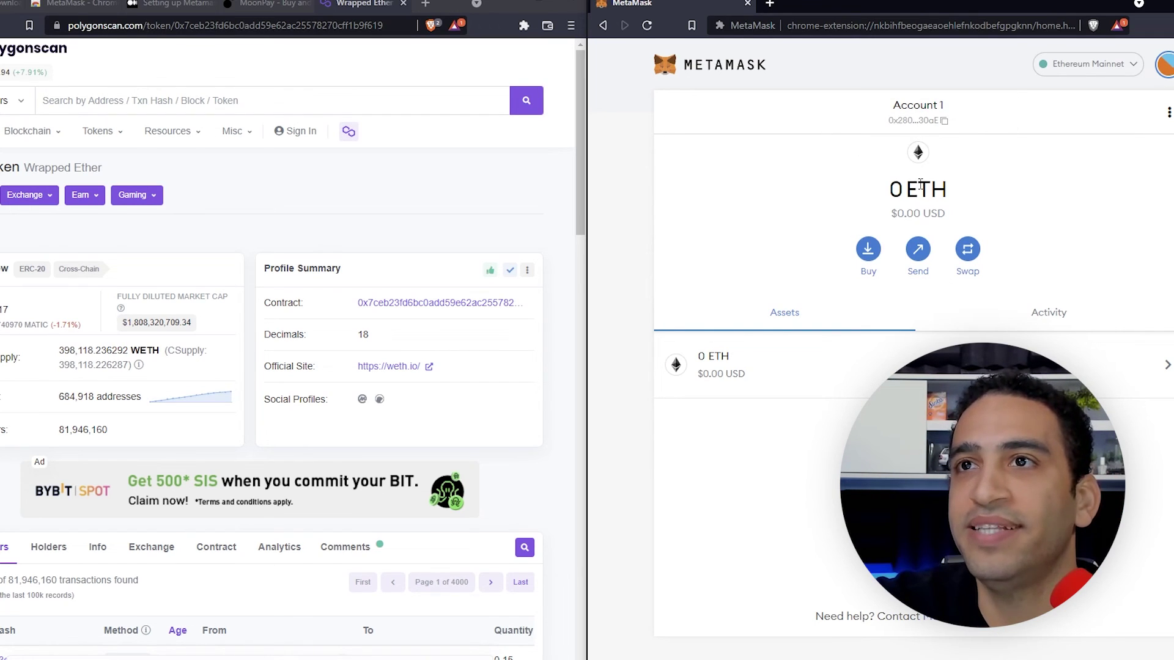
pyautogui.click(647, 25)
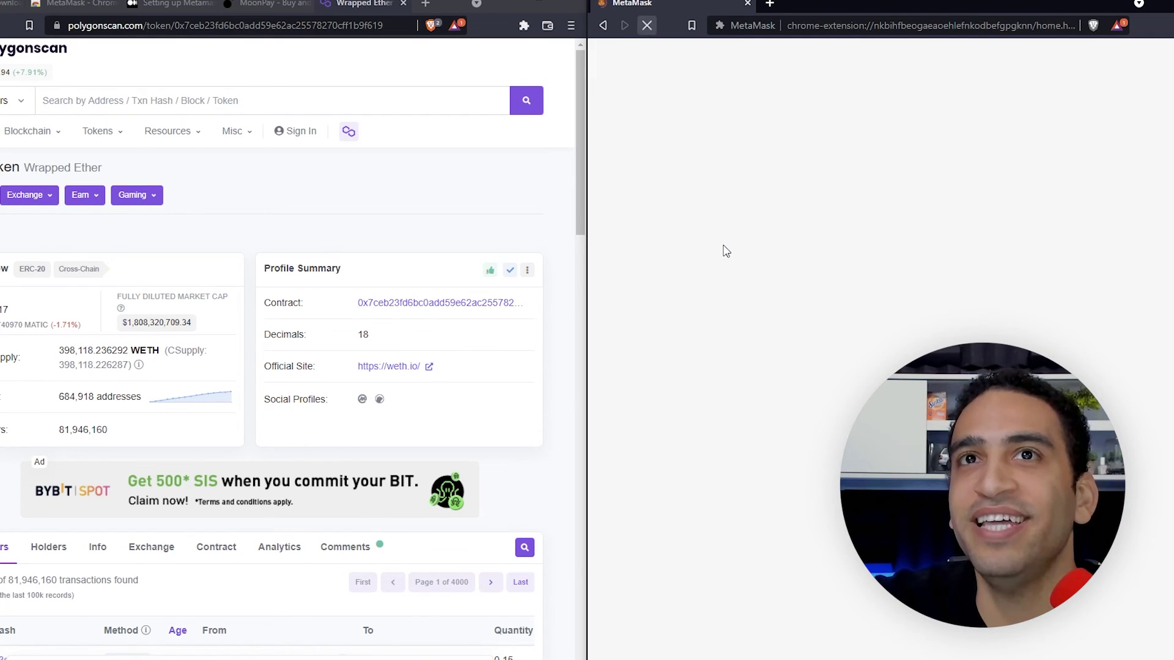